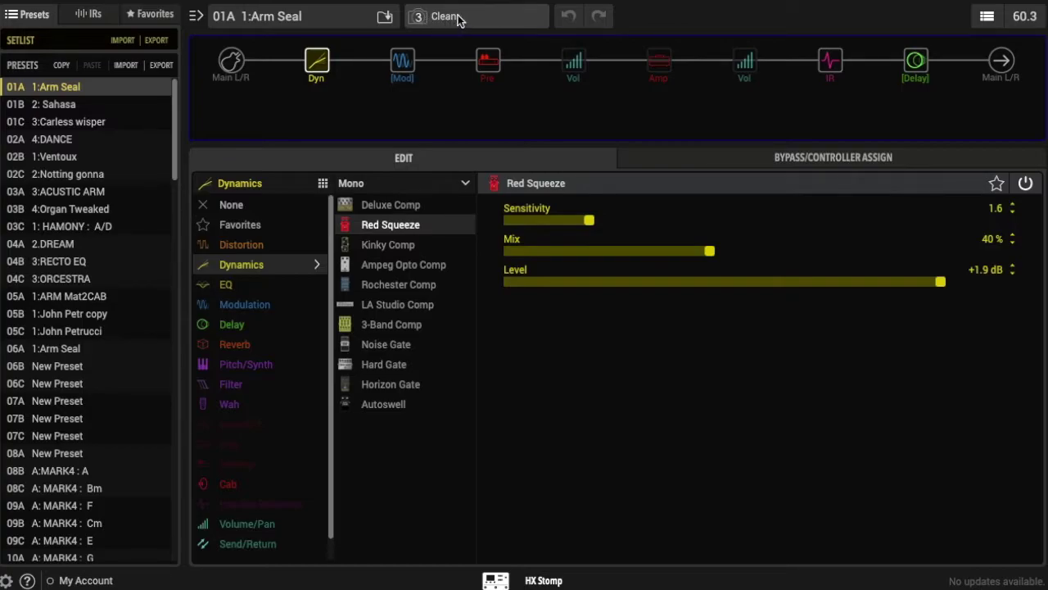
# Step: Open the name of preset 01A for editing
pyautogui.doubleClick(321, 21)
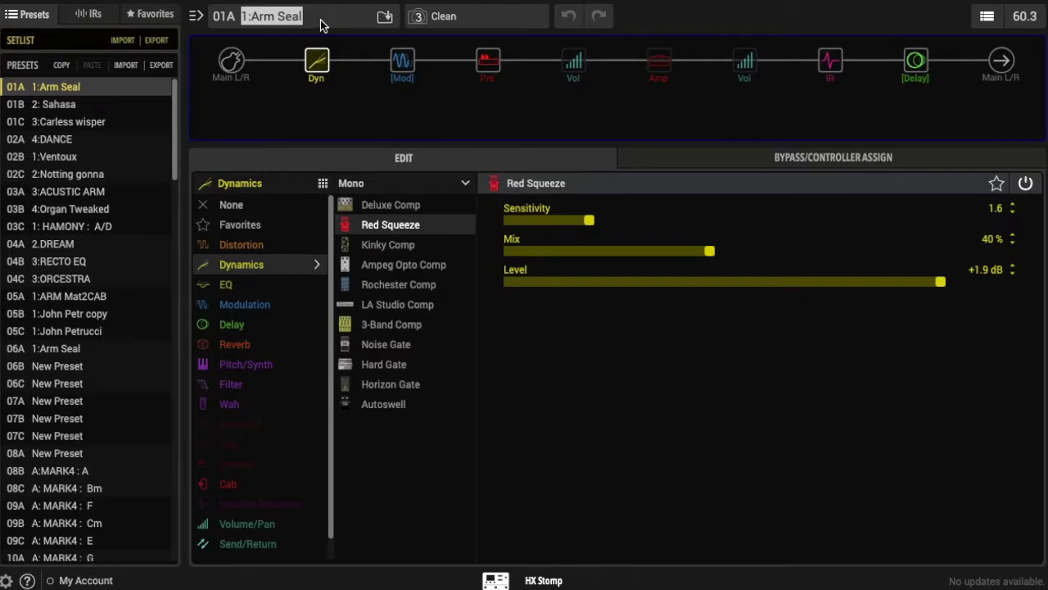
pyautogui.click(320, 20)
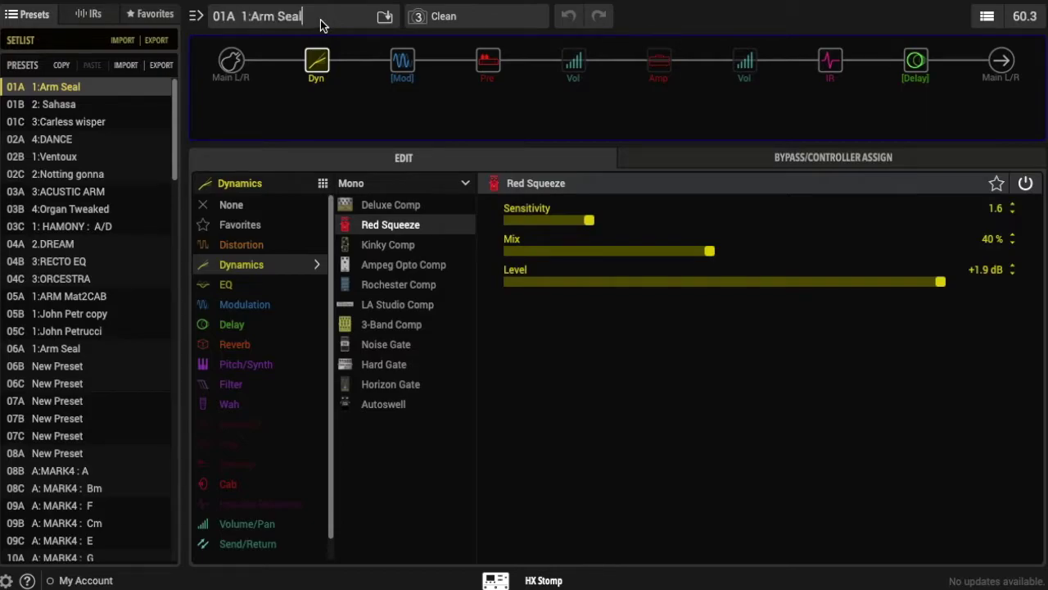
pyautogui.rightClick(448, 25)
pyautogui.click(446, 23)
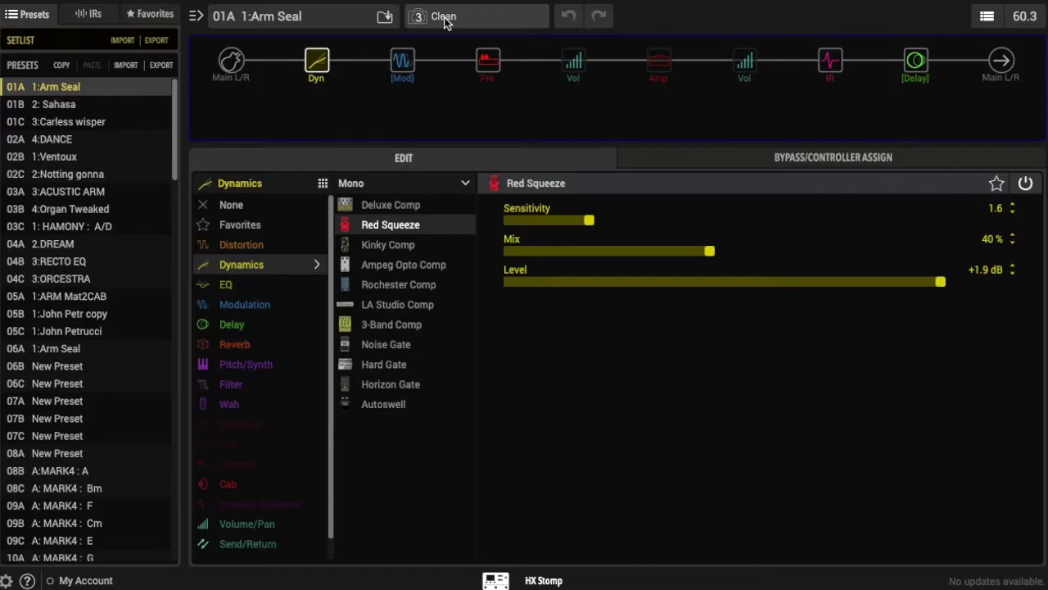
# Step: Look through the list of snapshots available in preset 01A
pyautogui.click(443, 18)
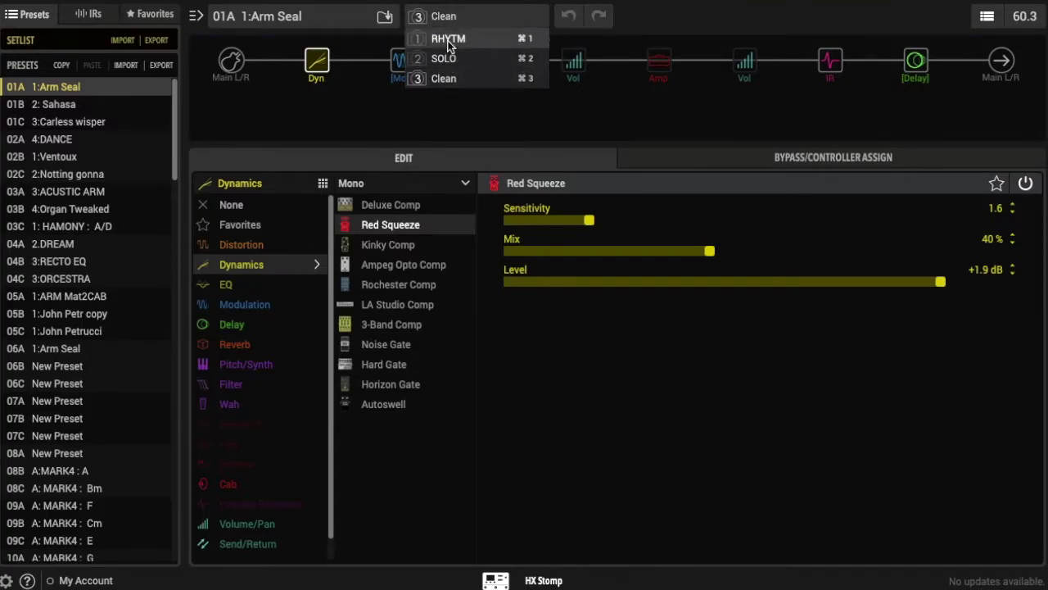
pyautogui.click(461, 18)
pyautogui.click(462, 18)
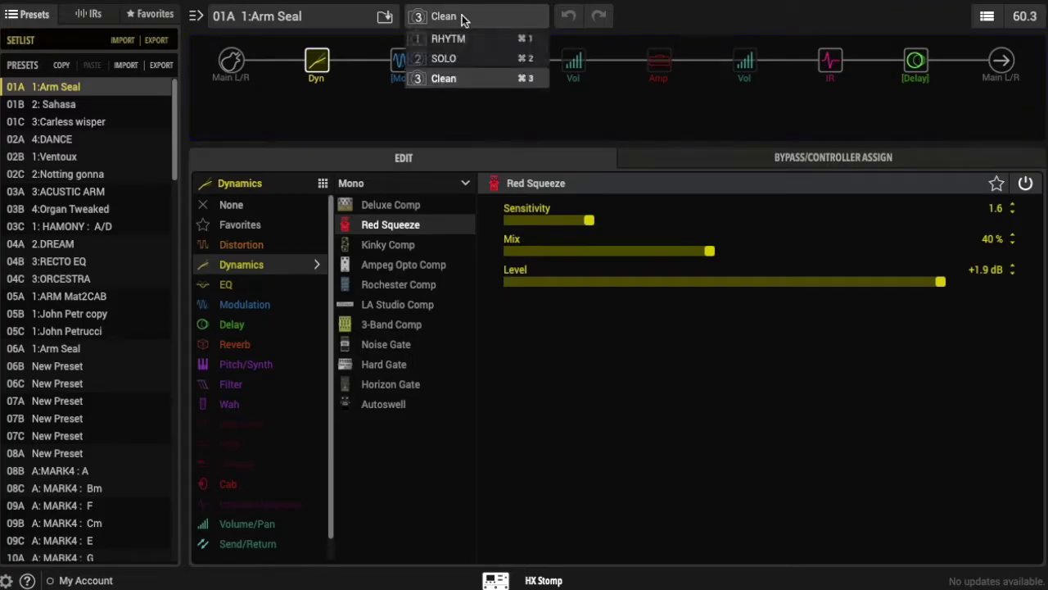
pyautogui.click(461, 18)
pyautogui.rightClick(461, 18)
pyautogui.click(455, 21)
pyautogui.click(455, 18)
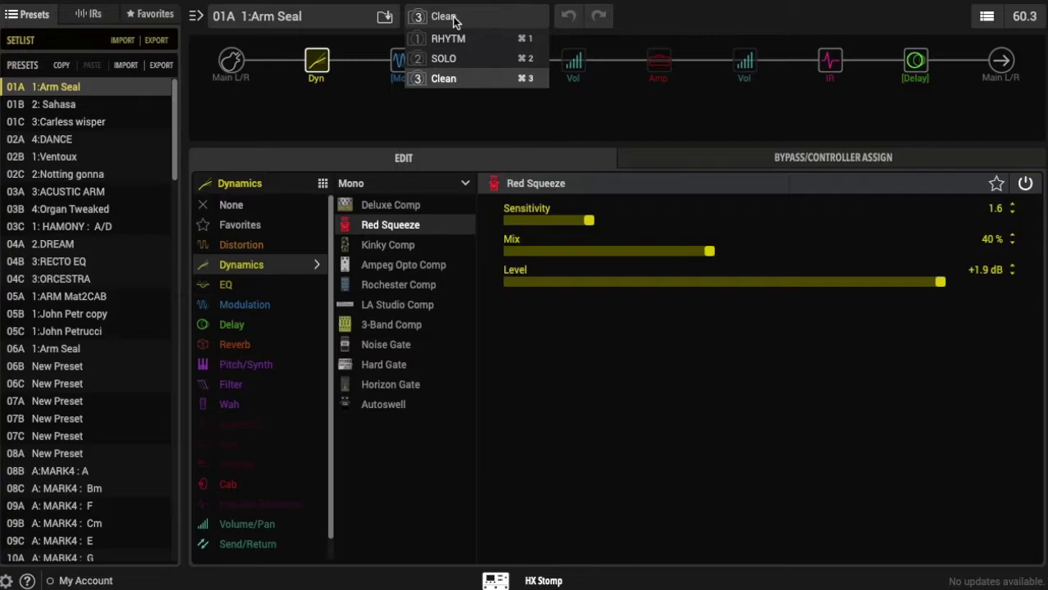
pyautogui.click(455, 18)
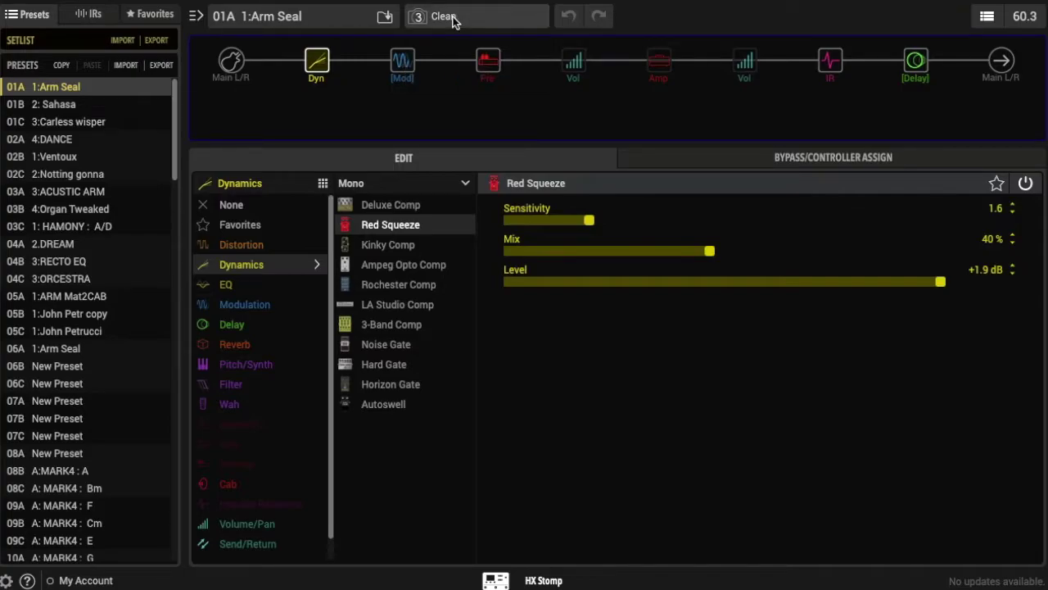
# Step: Examine the copy, rename and color options of the Clean snapshot
pyautogui.rightClick(455, 20)
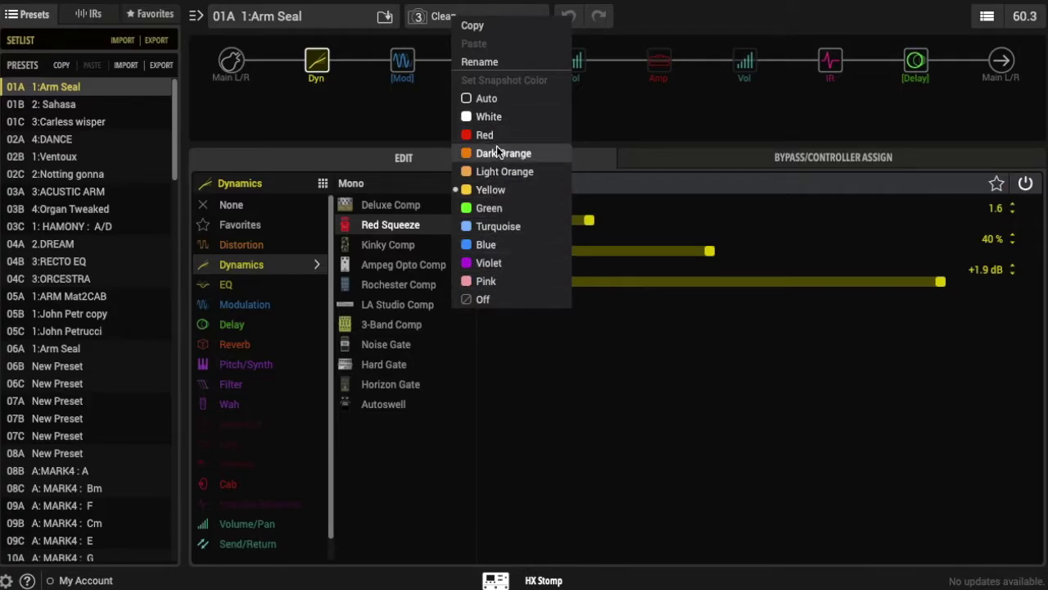
pyautogui.click(437, 101)
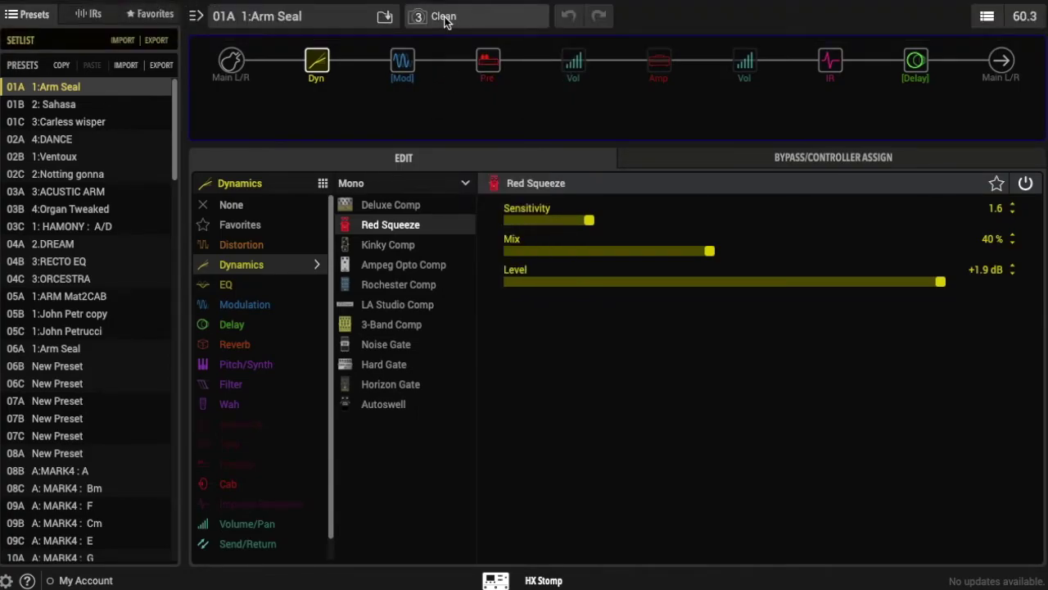
pyautogui.rightClick(461, 18)
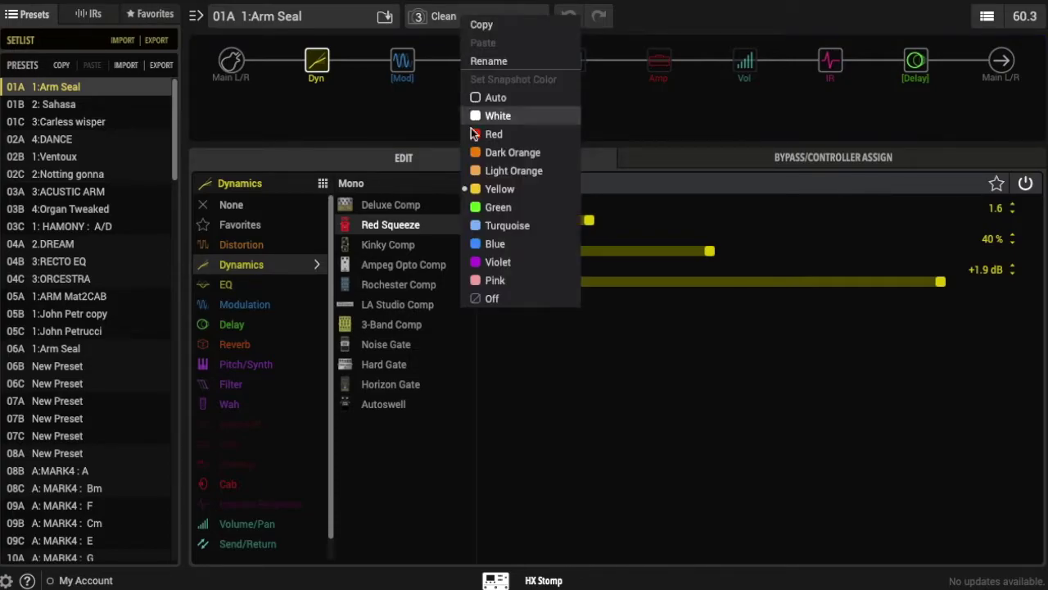
pyautogui.click(407, 129)
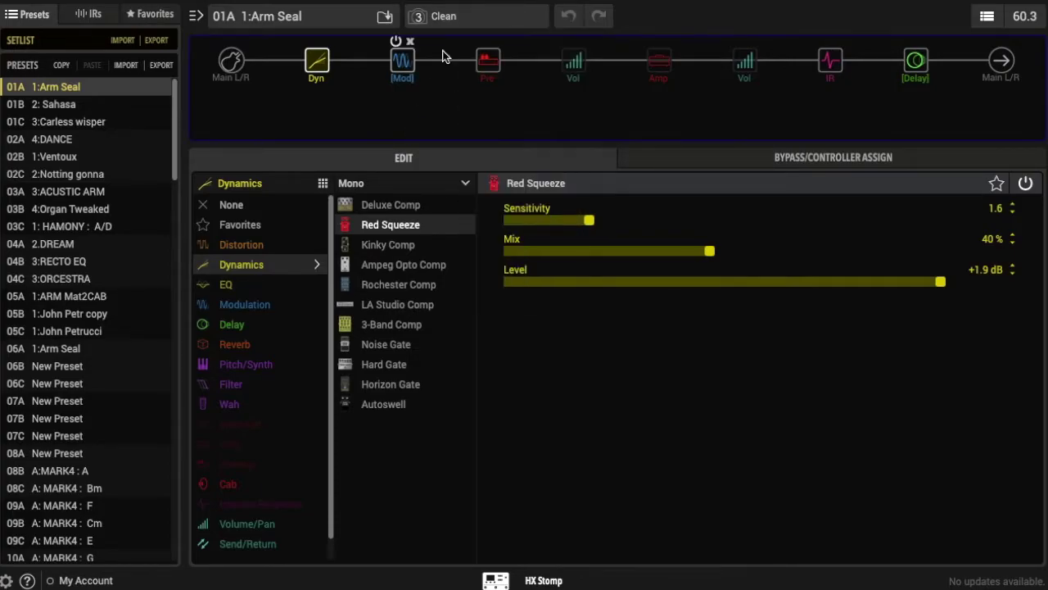
pyautogui.rightClick(448, 22)
pyautogui.click(437, 22)
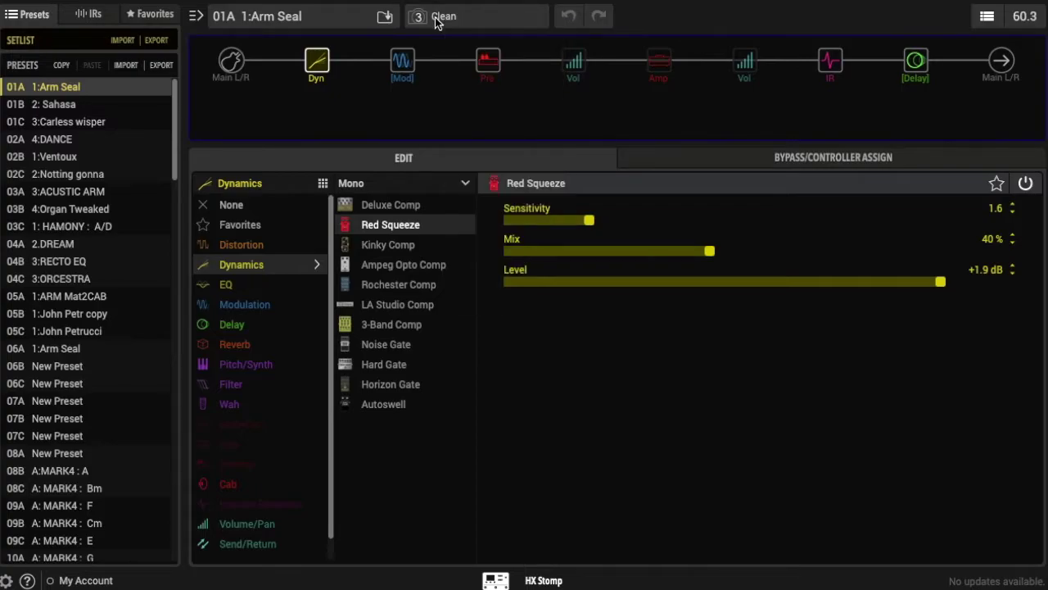
# Step: Switch to the RHYTM snapshot and view its color options
pyautogui.click(438, 22)
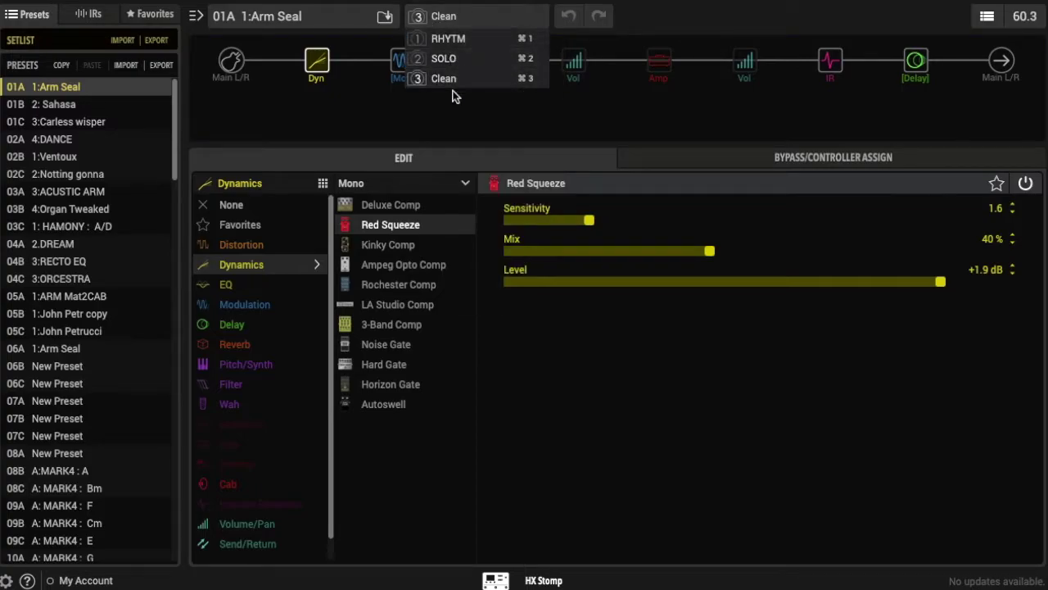
pyautogui.click(448, 40)
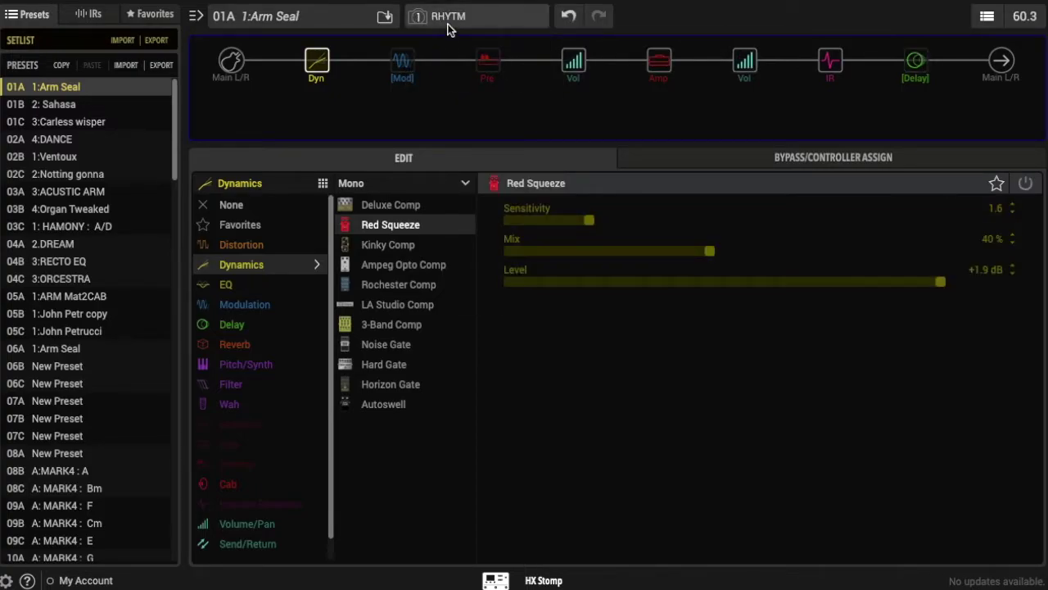
pyautogui.rightClick(450, 18)
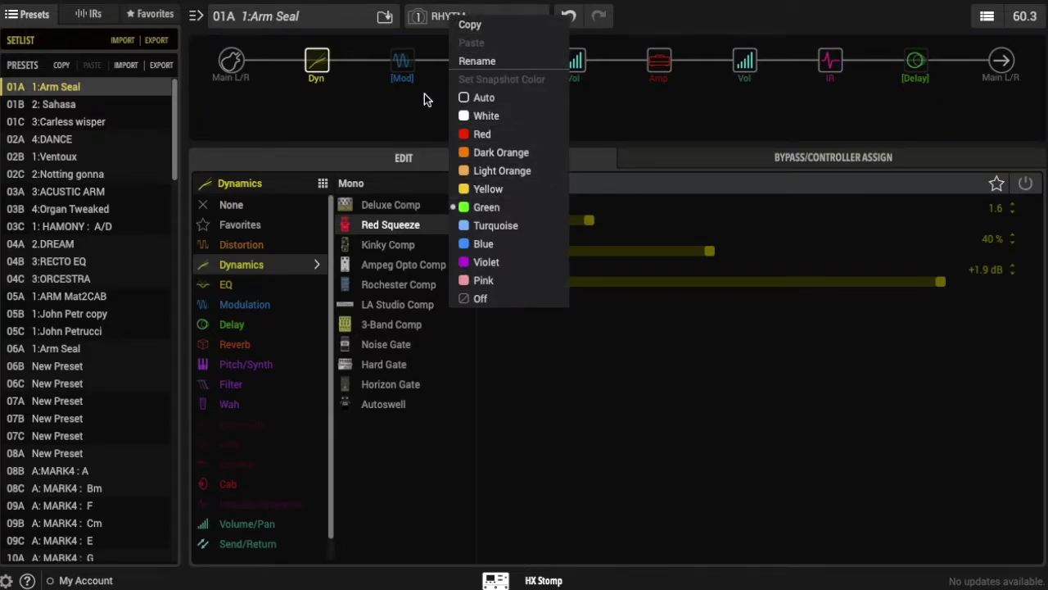
# Step: Switch to the SOLO snapshot and view its color options
pyautogui.click(432, 23)
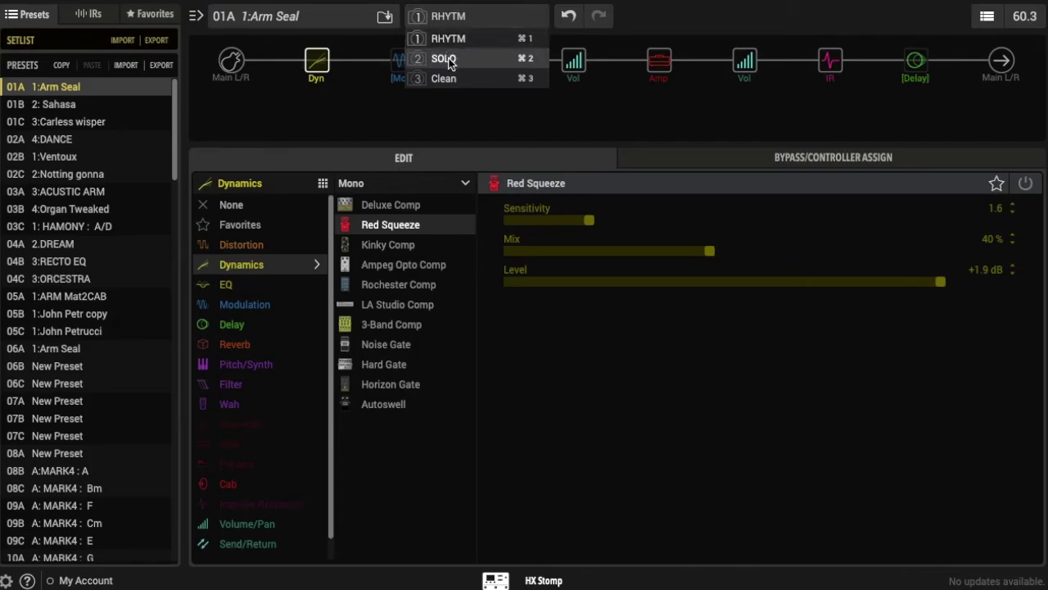
pyautogui.click(449, 62)
pyautogui.rightClick(447, 18)
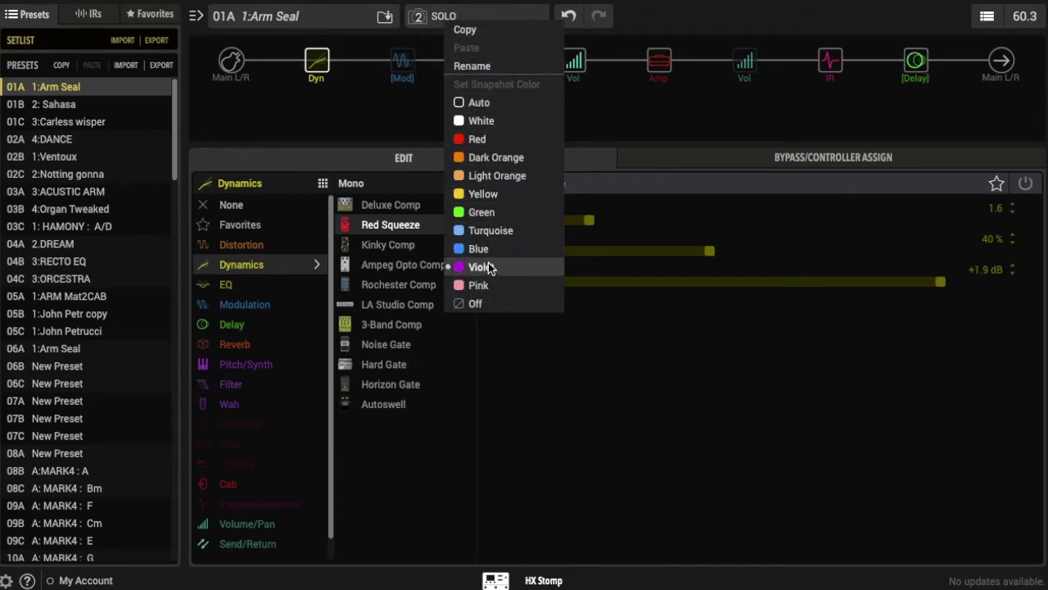
pyautogui.click(424, 105)
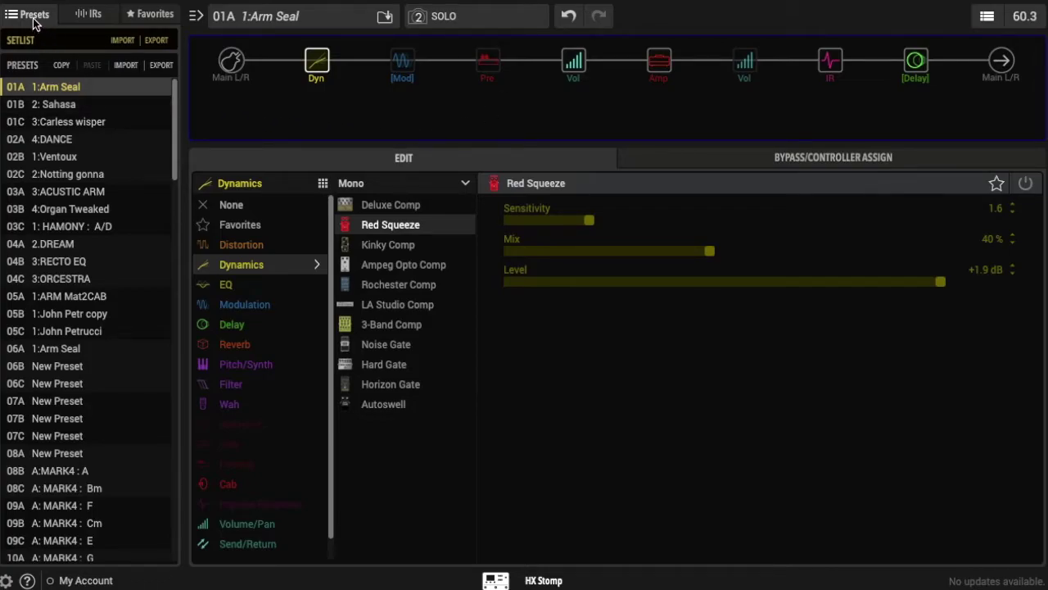
# Step: Browse the whole preset list down to slot 42C and back, and view the options of preset 01A
pyautogui.scroll(-1, 62, 119)
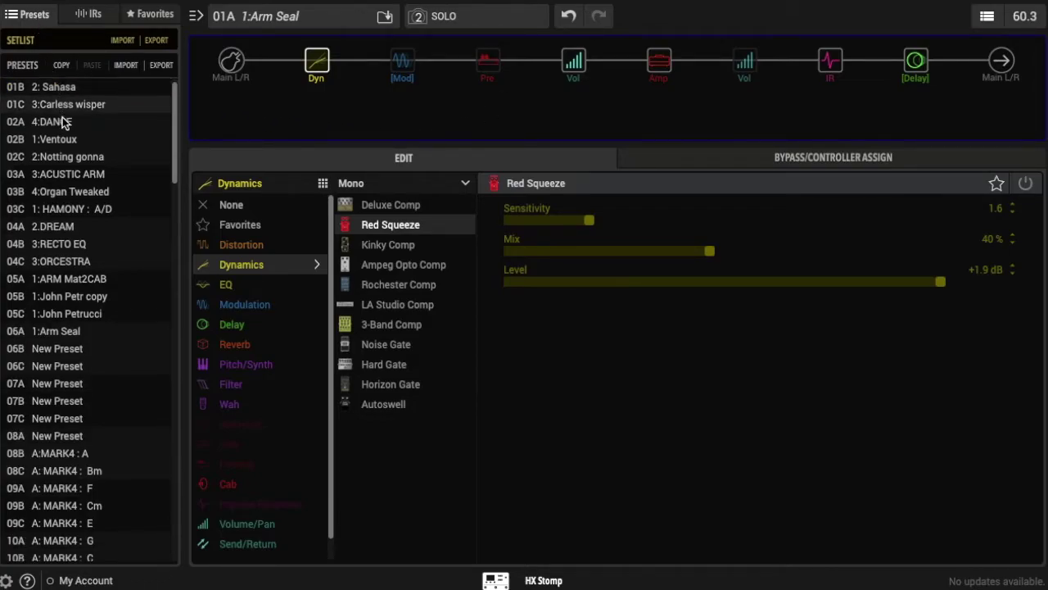
pyautogui.moveTo(176, 125); pyautogui.dragTo(198, 527)
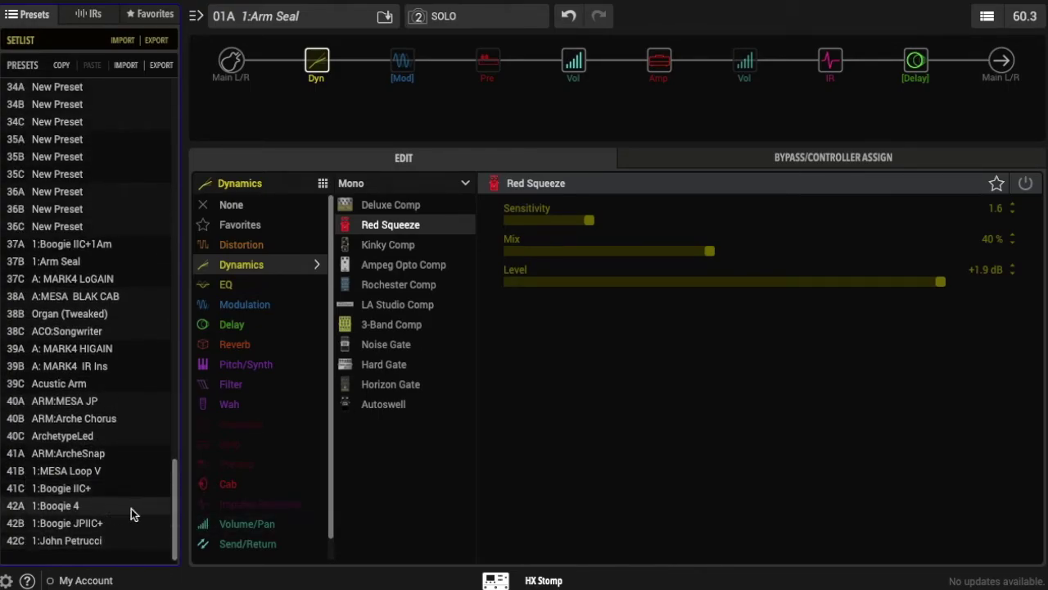
pyautogui.moveTo(175, 524); pyautogui.dragTo(201, 140)
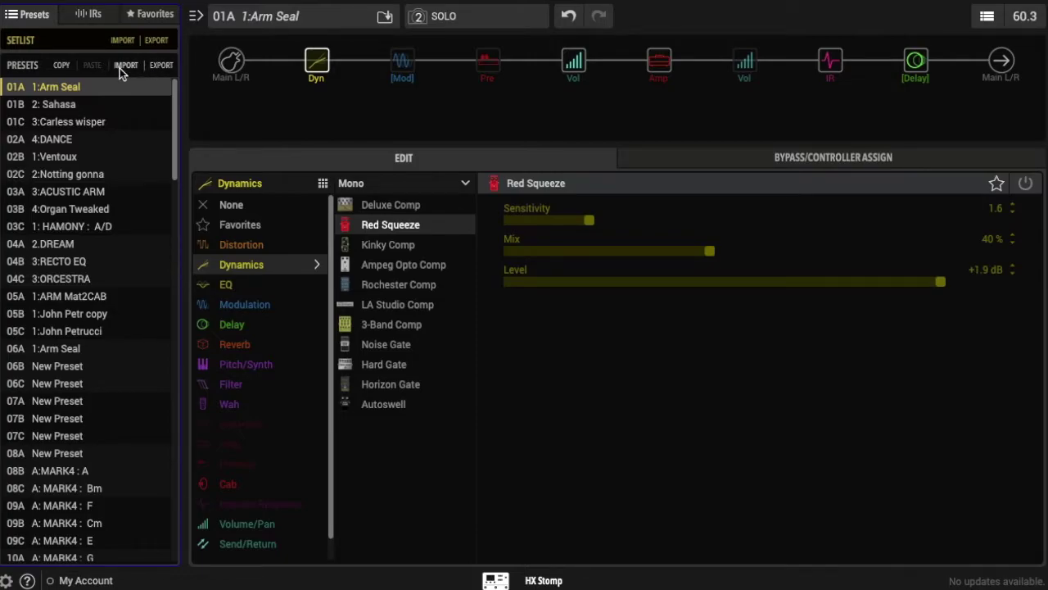
pyautogui.rightClick(80, 90)
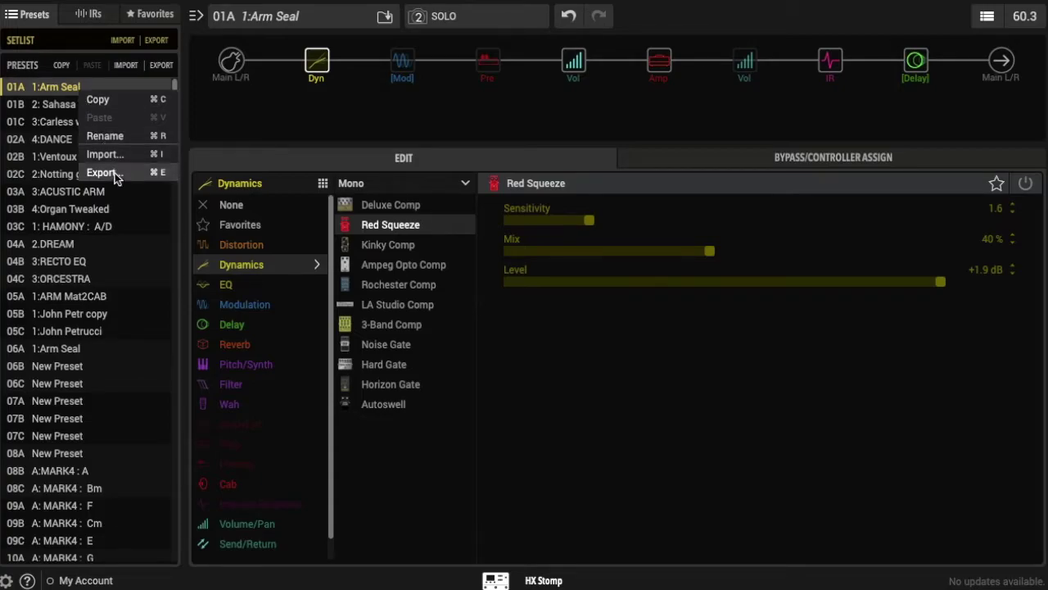
pyautogui.click(213, 148)
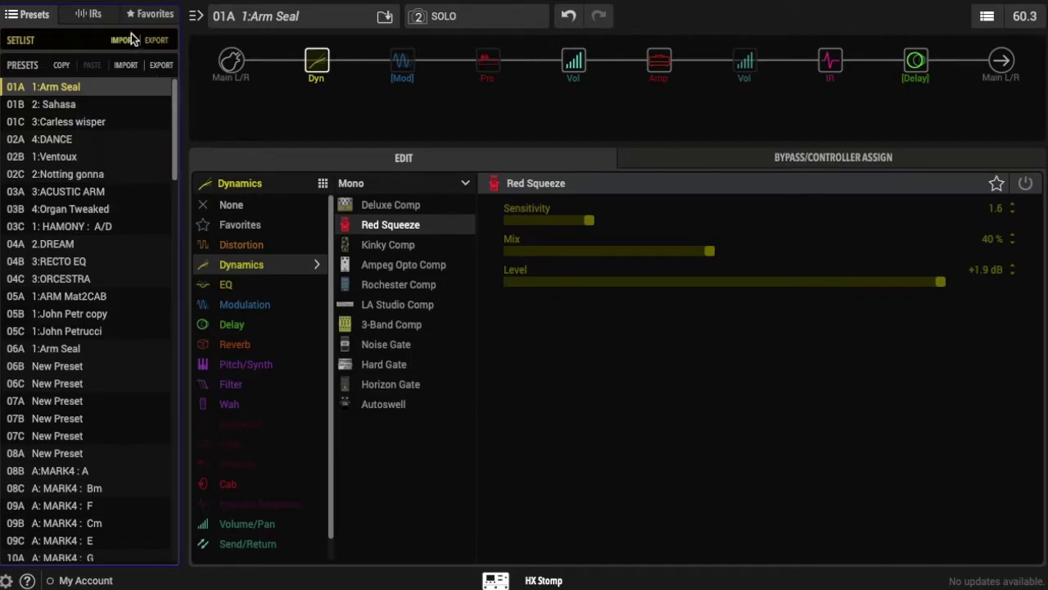
# Step: Browse the stored IRs and the Favorites list, ending back on the preset list
pyautogui.click(89, 16)
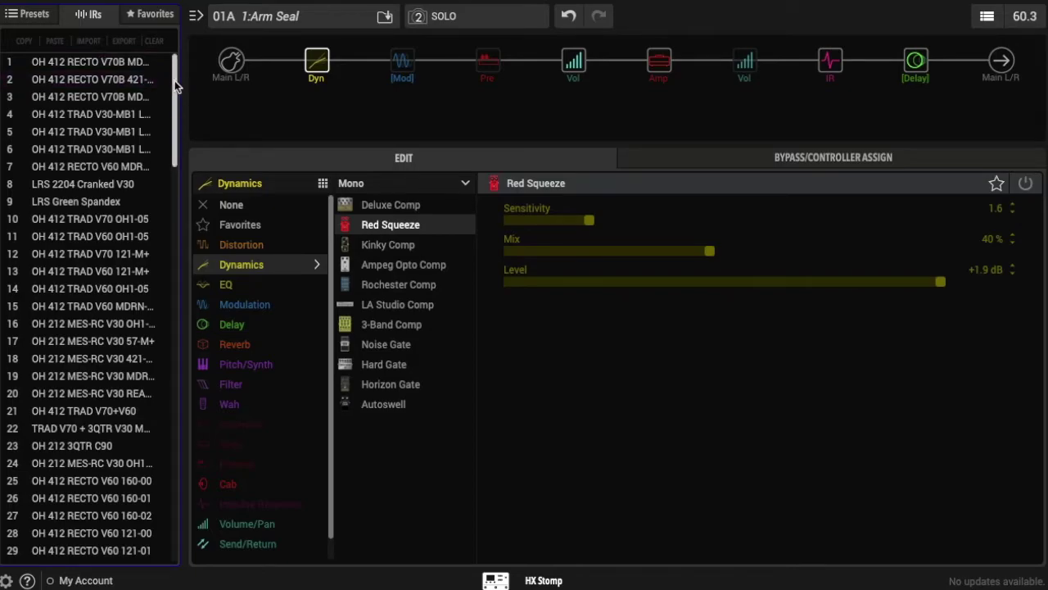
pyautogui.moveTo(175, 80); pyautogui.dragTo(179, 170)
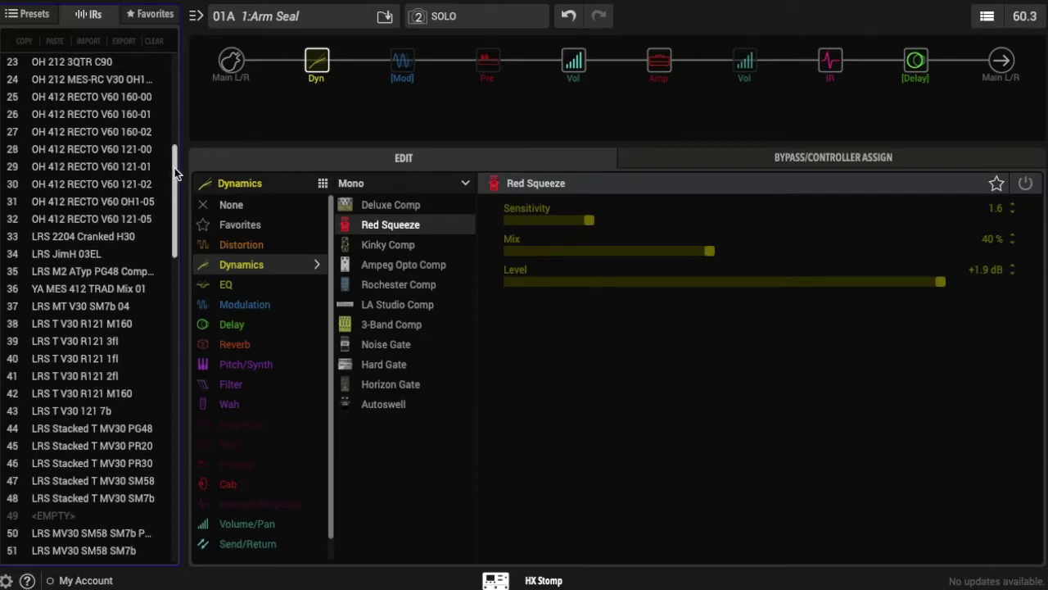
pyautogui.moveTo(174, 169); pyautogui.dragTo(172, 76)
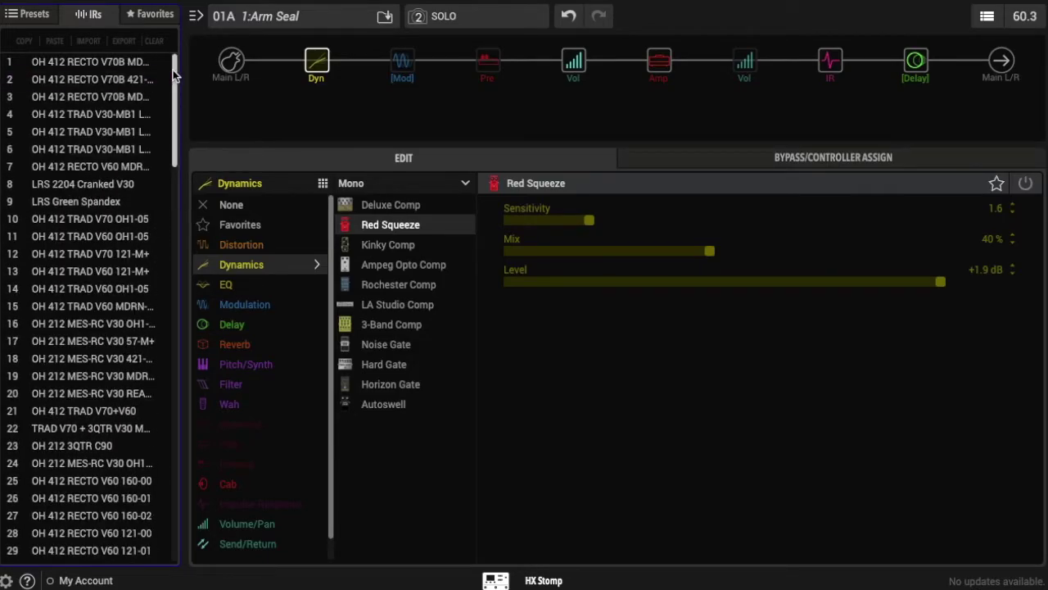
pyautogui.click(141, 16)
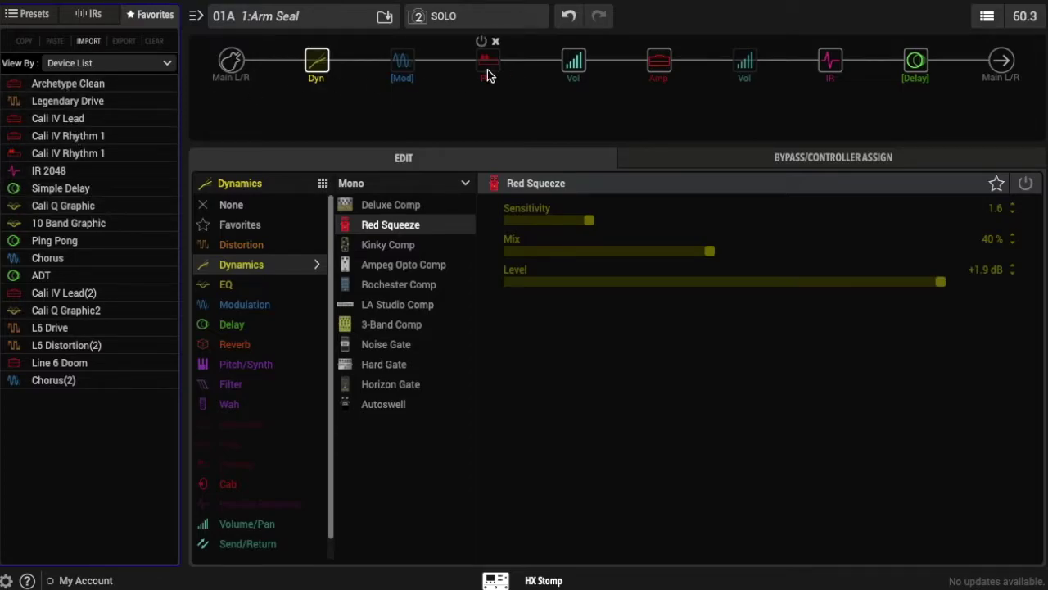
pyautogui.click(30, 15)
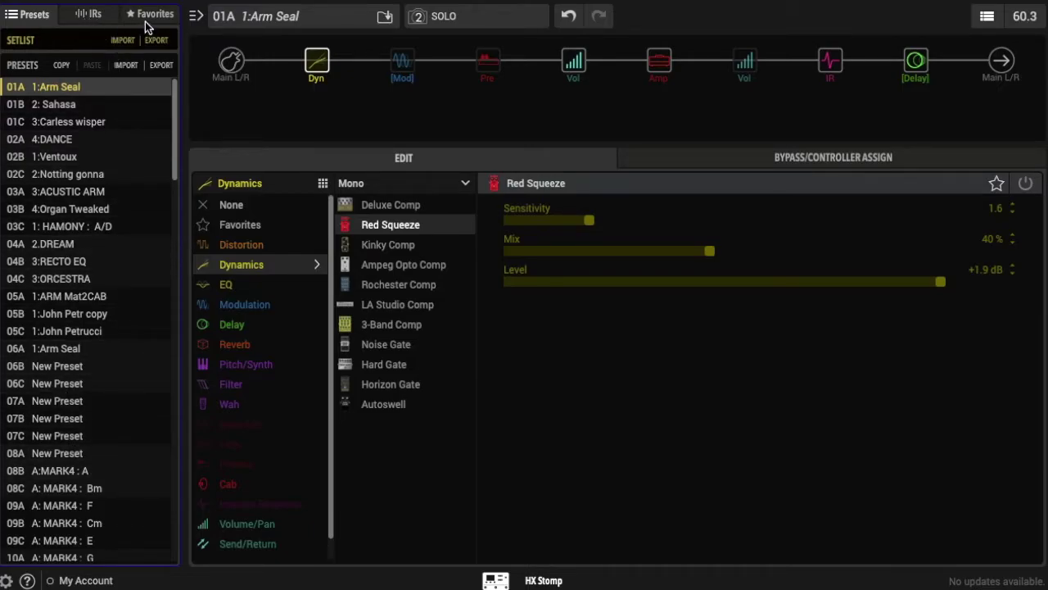
# Step: Collapse the preset sidebar so the signal chain and editor fill the window
pyautogui.click(195, 18)
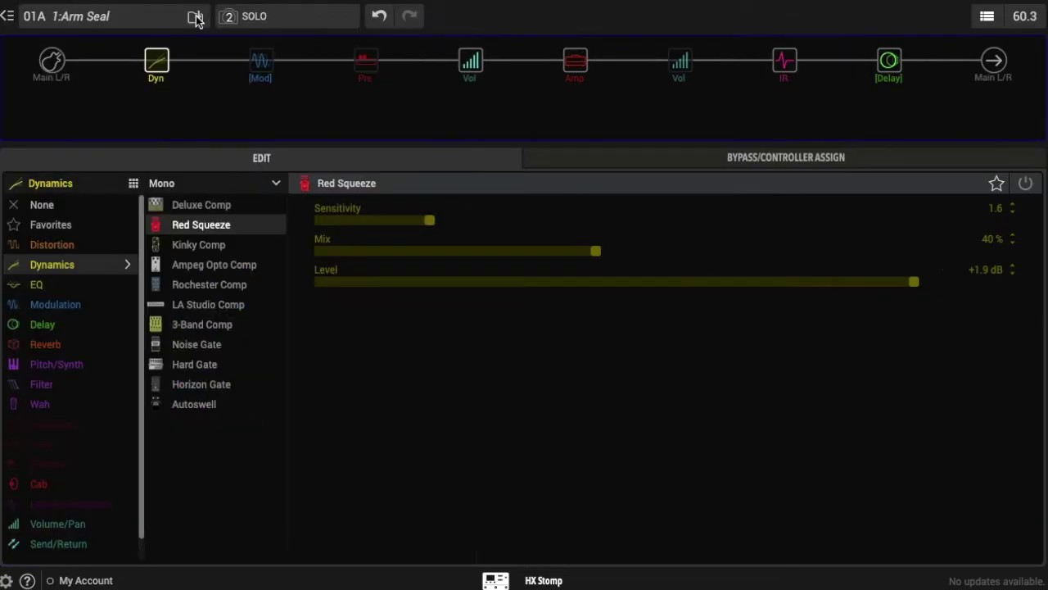
pyautogui.click(6, 16)
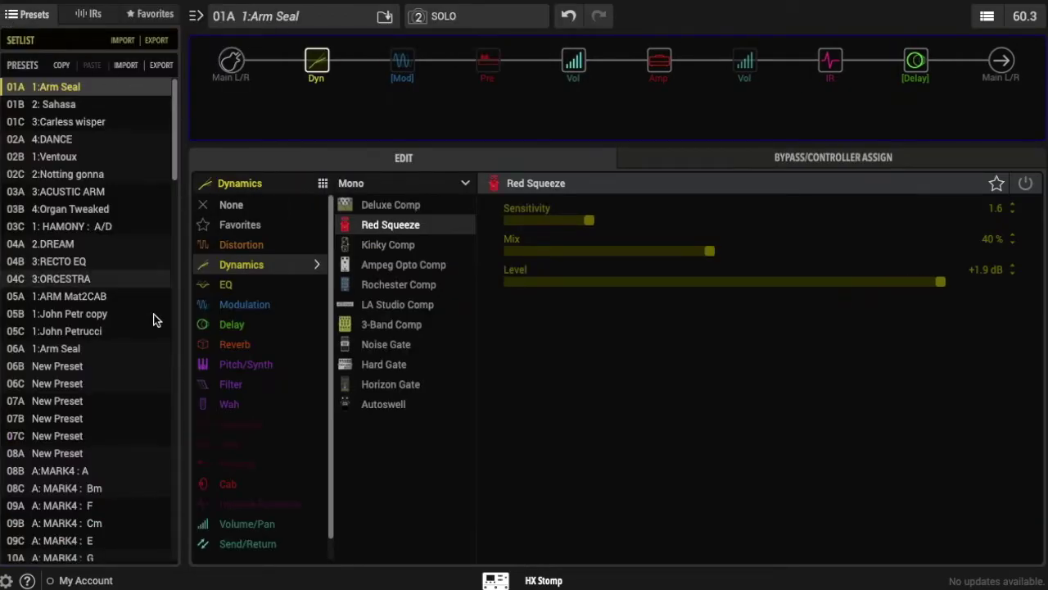
pyautogui.click(193, 20)
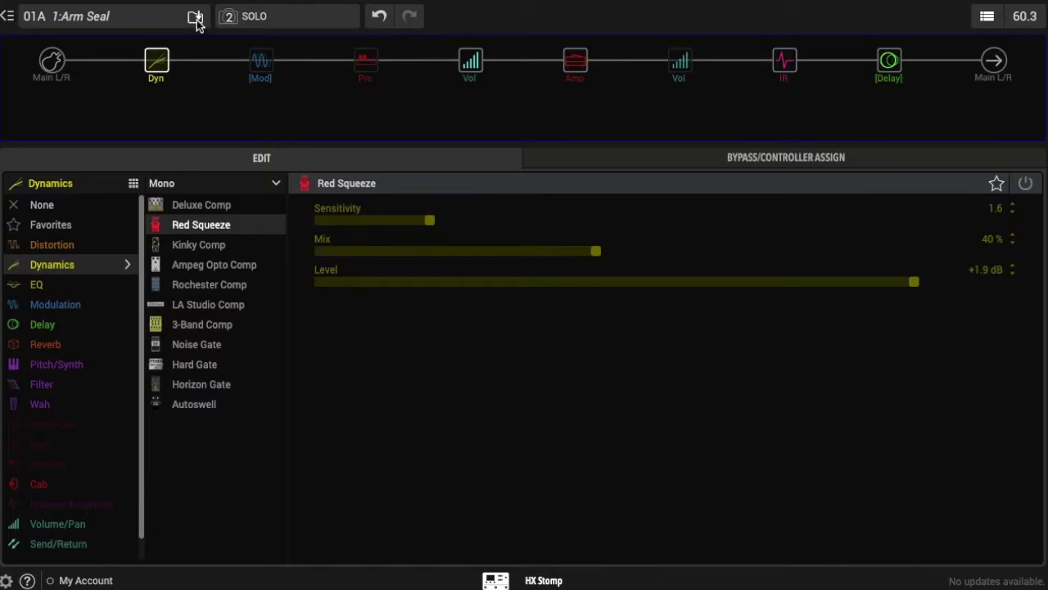
# Step: Open the name of the current preset for editing, and view the snapshot list again without switching from SOLO
pyautogui.click(154, 17)
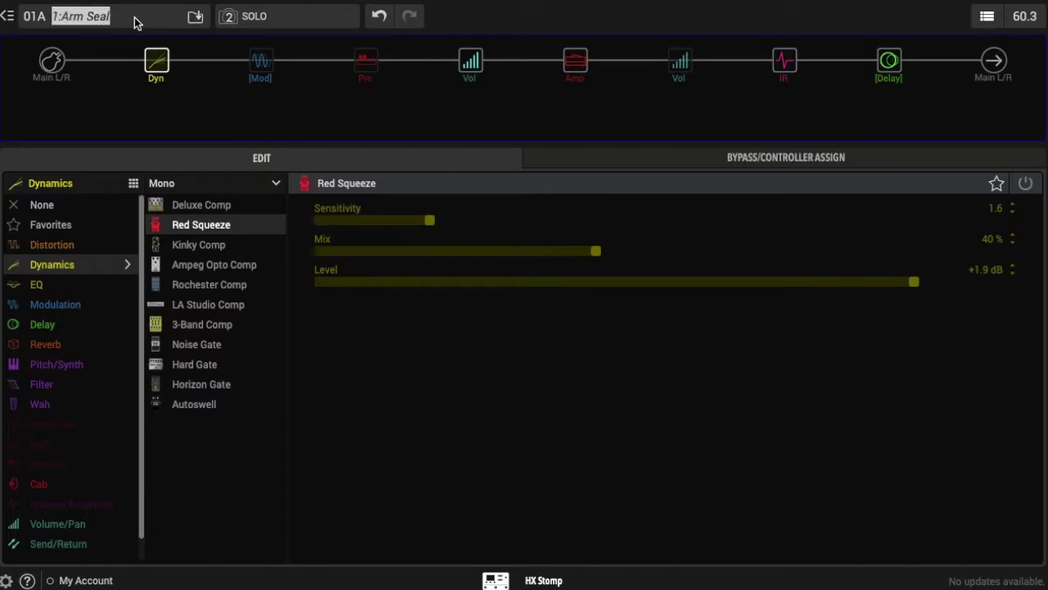
pyautogui.press('Return')
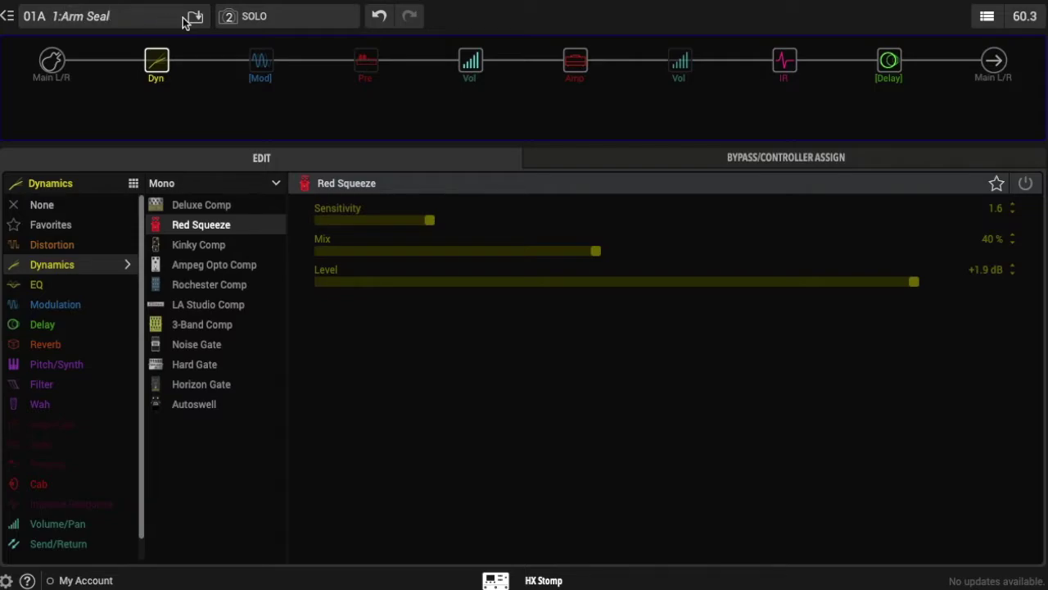
pyautogui.click(282, 18)
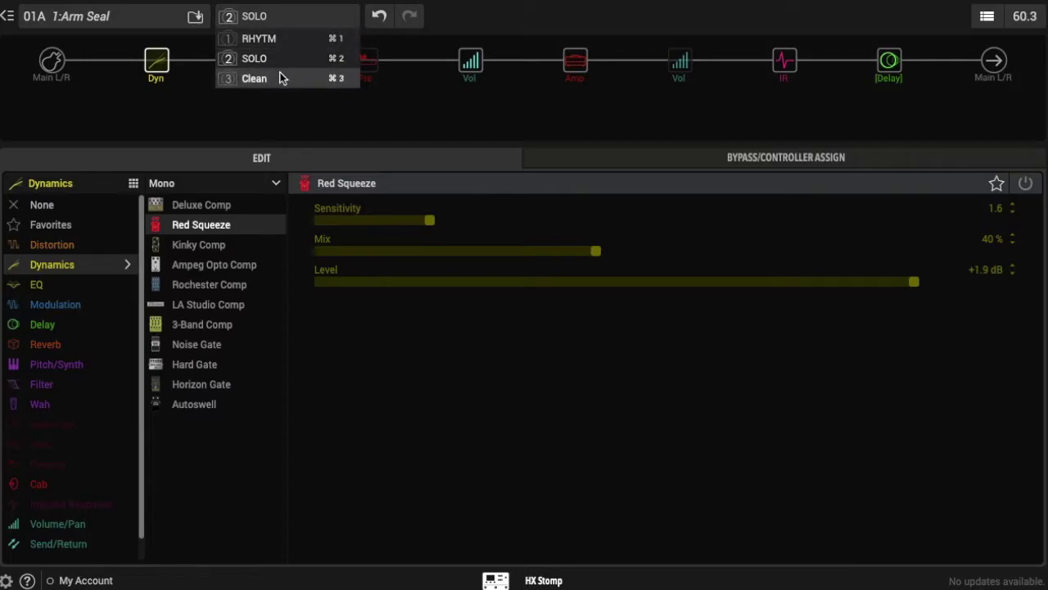
pyautogui.click(281, 18)
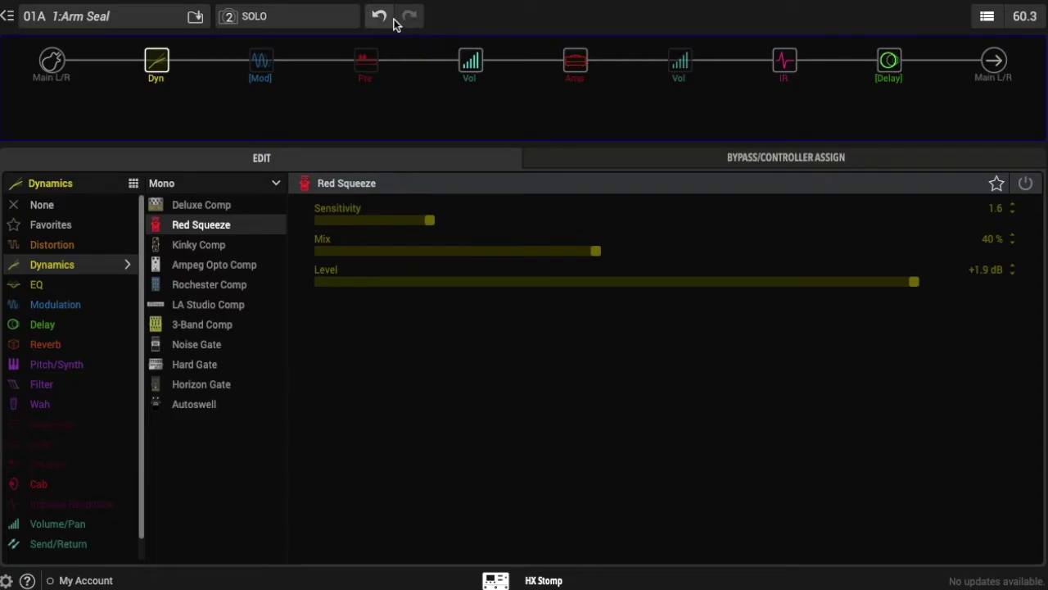
# Step: View the tempo scope options while keeping Per Preset, and set the preset's tempo to 60.5
pyautogui.click(978, 27)
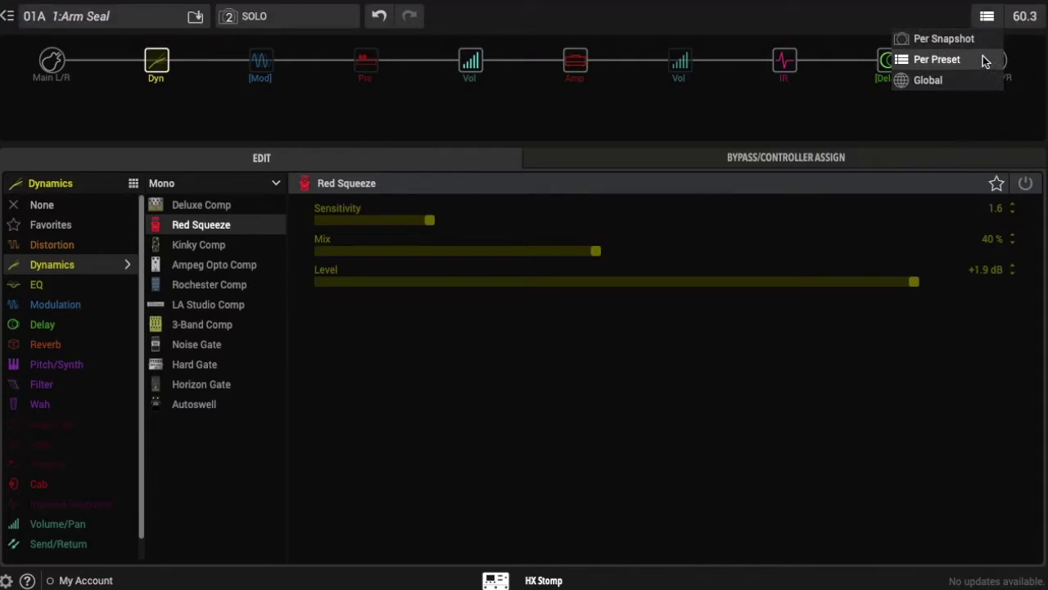
pyautogui.click(985, 23)
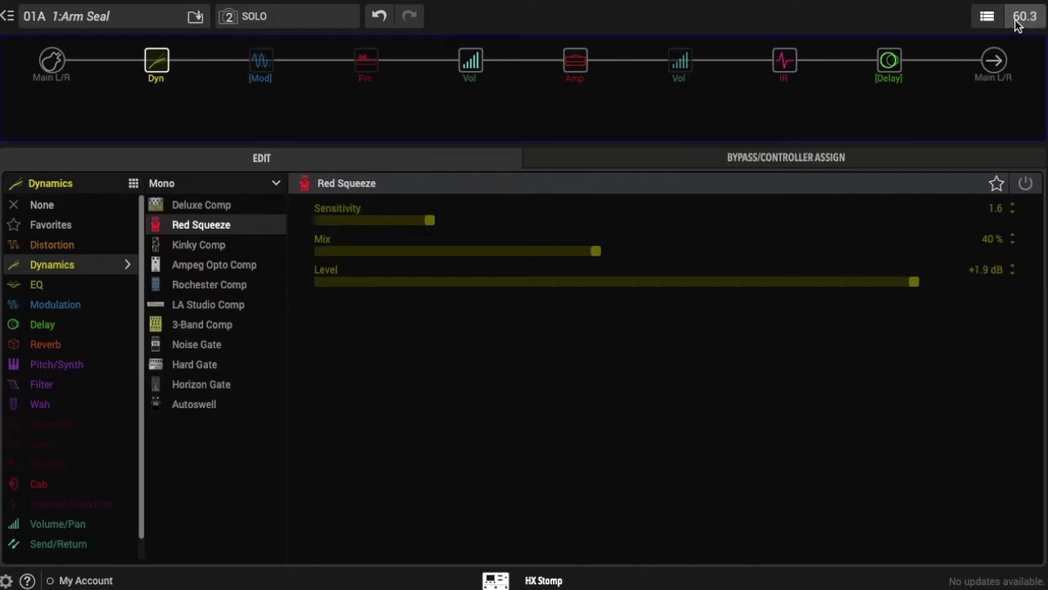
pyautogui.doubleClick(1015, 23)
pyautogui.click(1024, 17)
pyautogui.click(1023, 16)
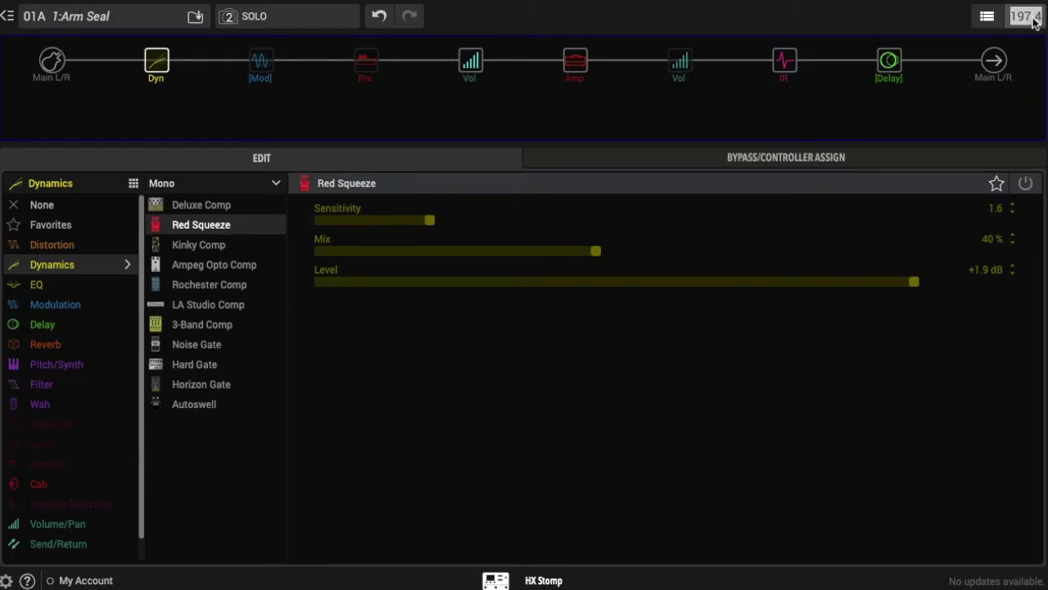
pyautogui.write('60')
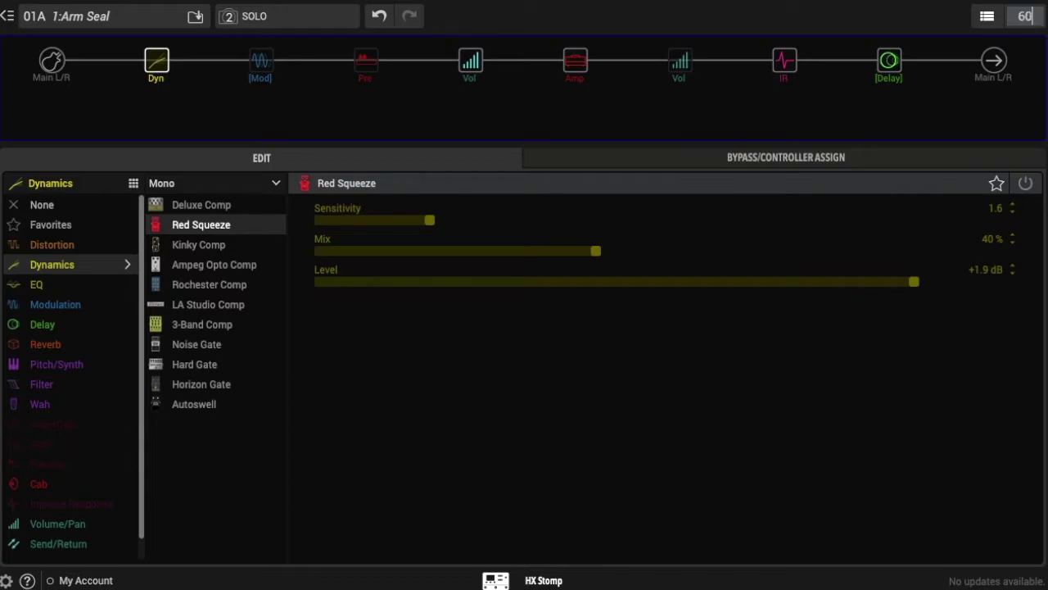
pyautogui.write('.5')
pyautogui.press('Return')
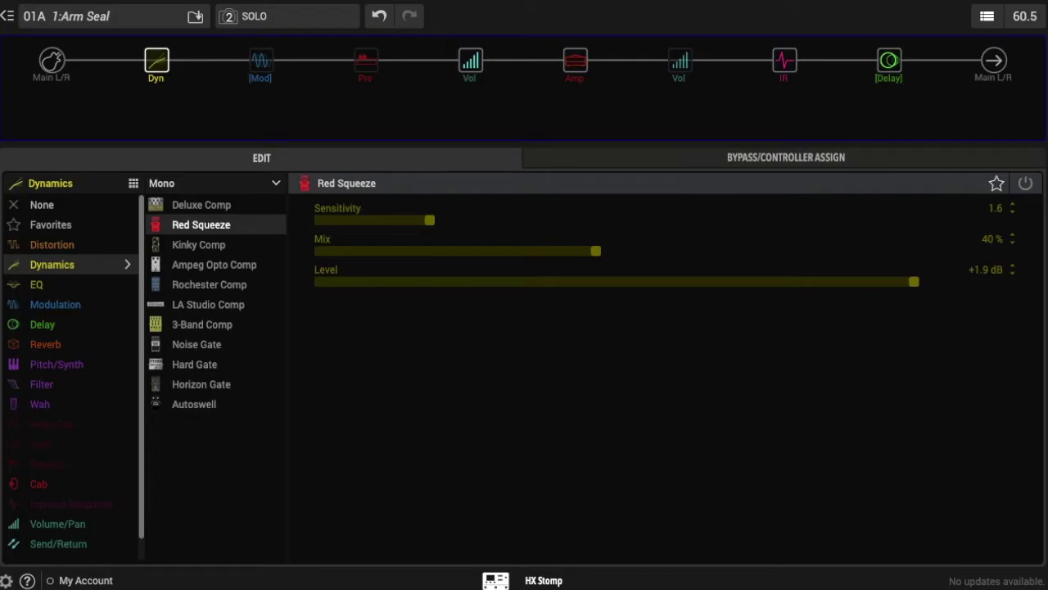
# Step: Switch the input block's source to Return L/R and USB 5/6, and return it to Main L/R
pyautogui.moveTo(837, 4)
pyautogui.moveTo(311, 74)
pyautogui.click(51, 64)
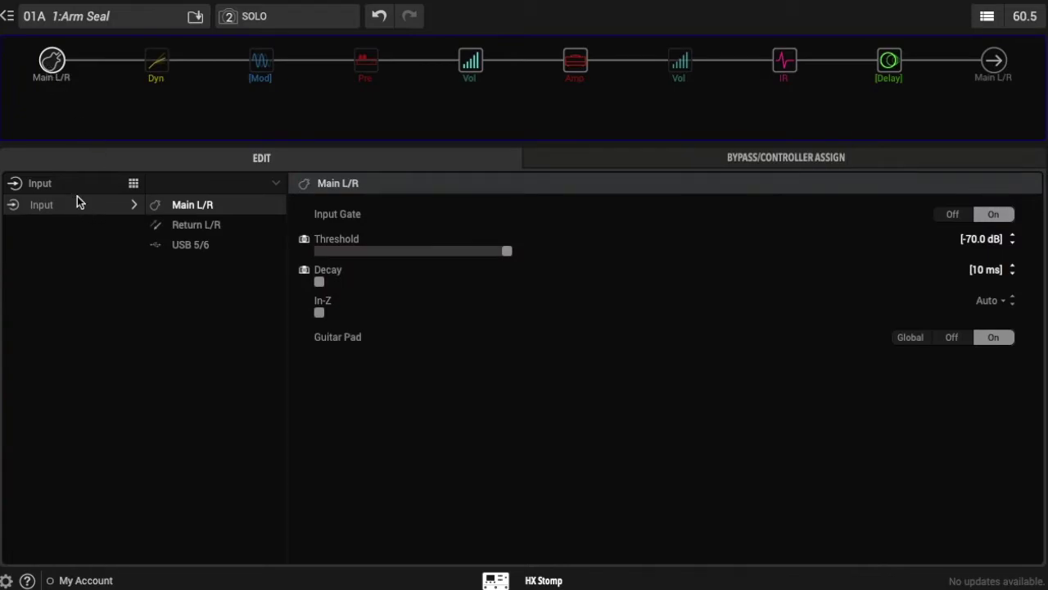
pyautogui.click(223, 229)
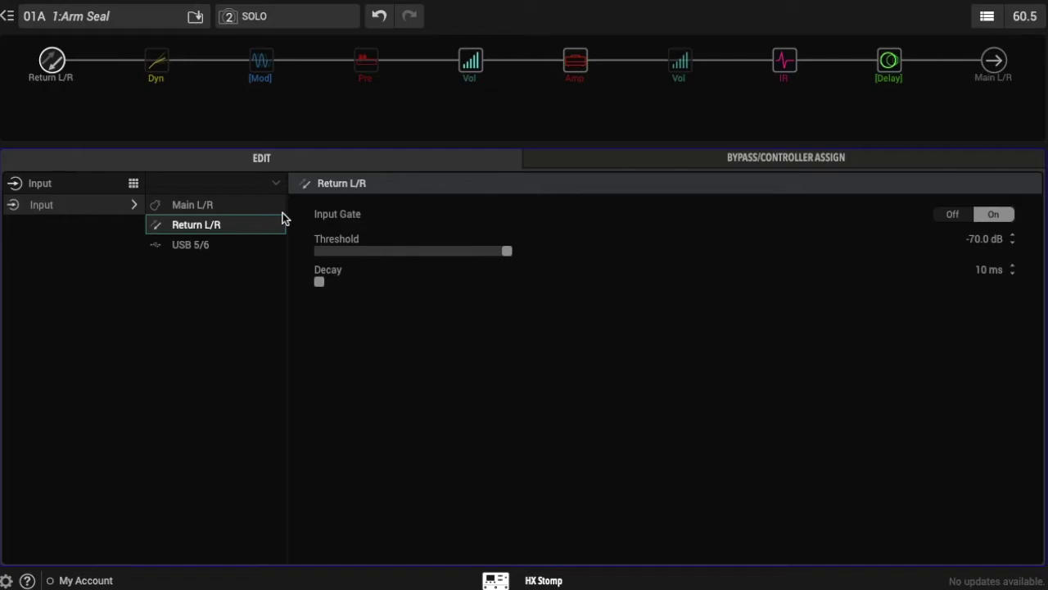
pyautogui.click(253, 249)
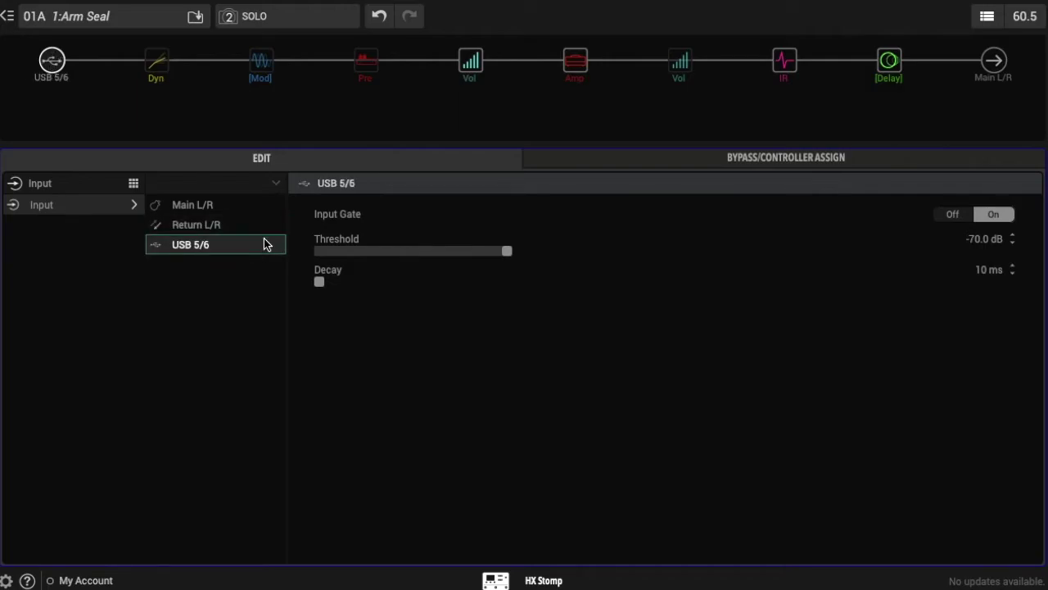
pyautogui.click(241, 208)
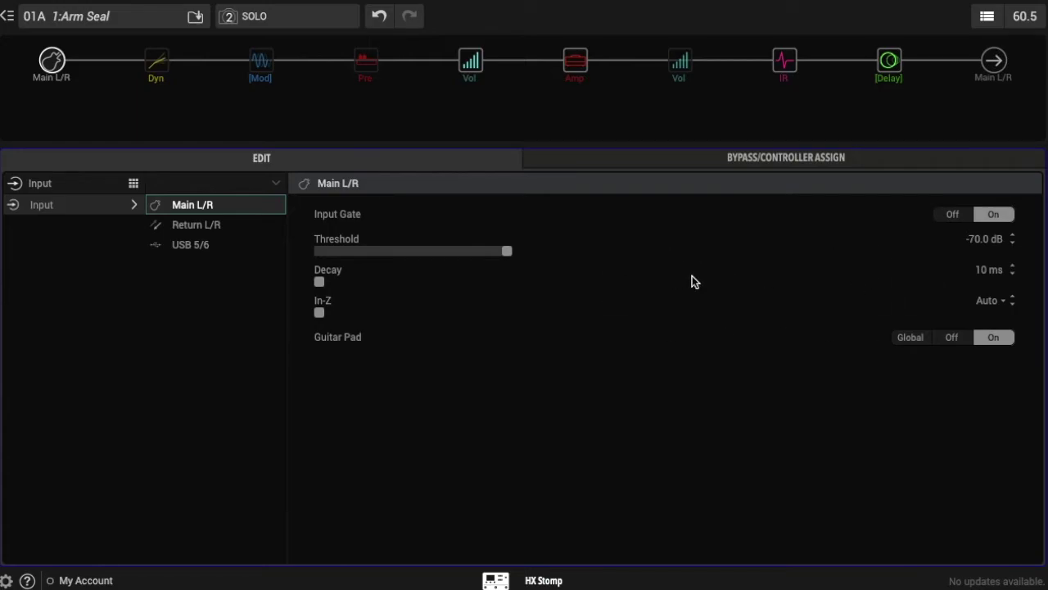
# Step: Try raising the Main L/R output block's level to about +17.6 dB, and return it to +6.0 dB
pyautogui.click(156, 62)
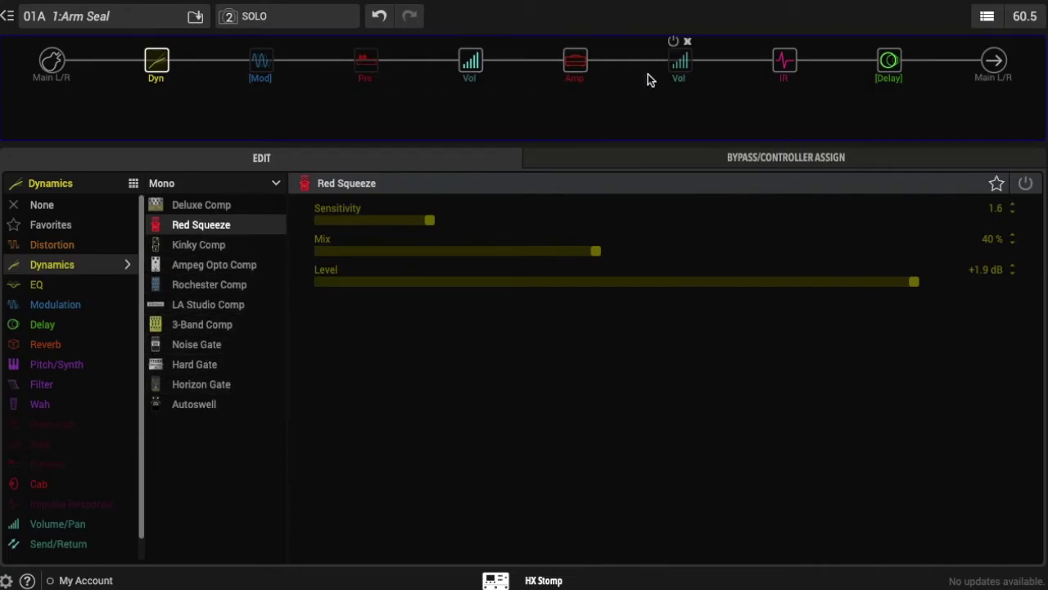
pyautogui.click(993, 68)
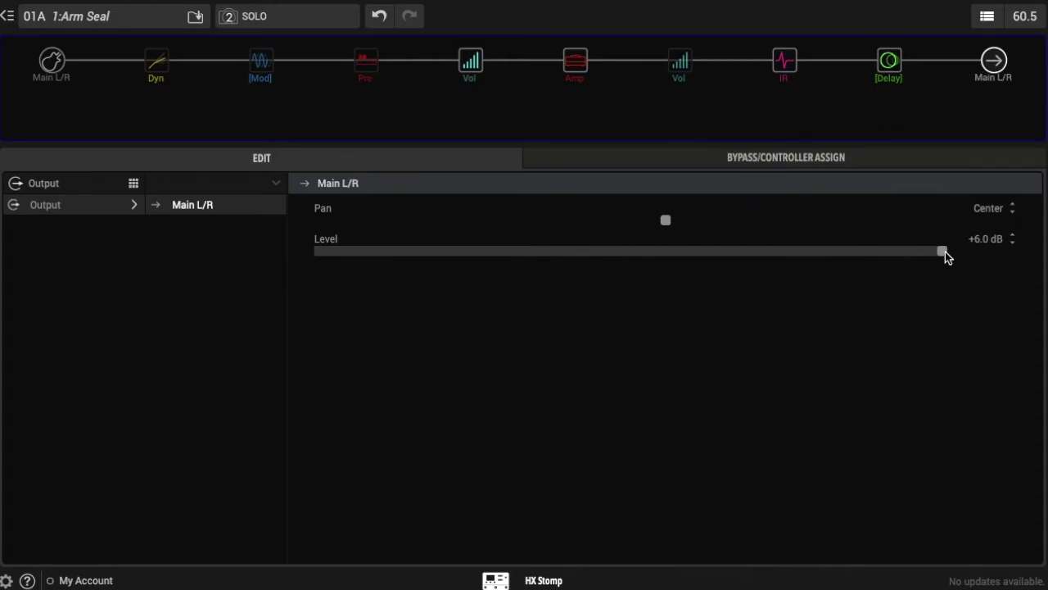
pyautogui.moveTo(945, 251); pyautogui.dragTo(996, 250)
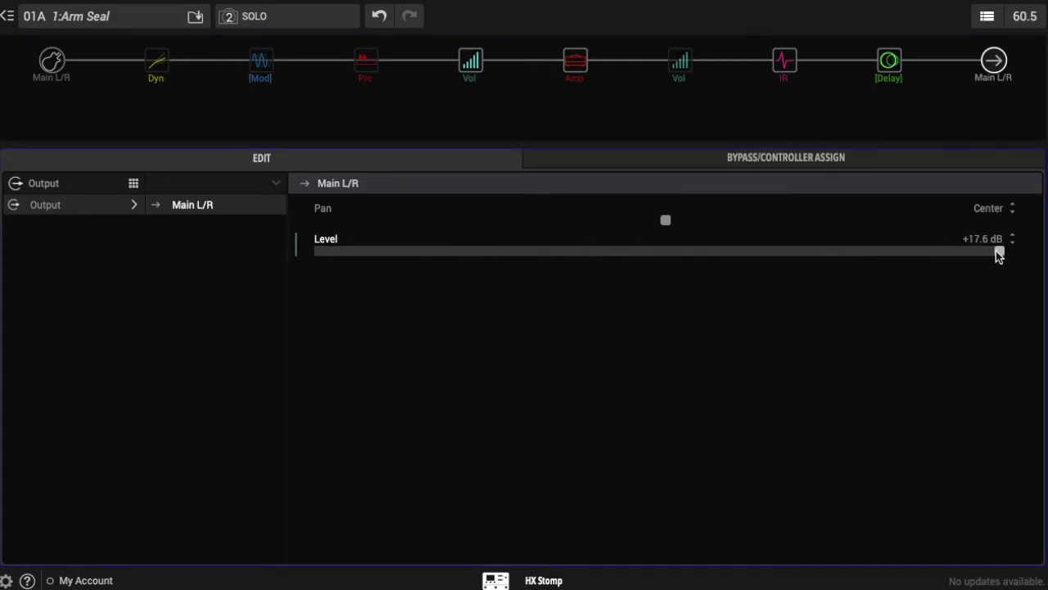
pyautogui.scroll(-4, 946, 253)
pyautogui.scroll(-2, 943, 253)
pyautogui.click(1013, 235)
# Step: View the Dynamics block's Red Squeeze settings and the model categories down to Looper
pyautogui.moveTo(197, 62)
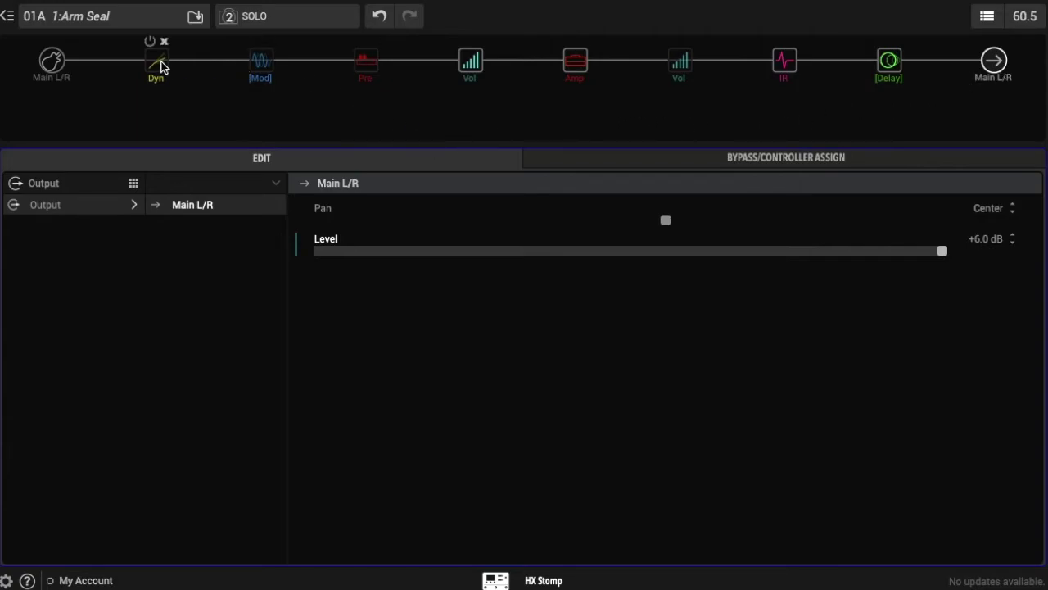
pyautogui.click(157, 62)
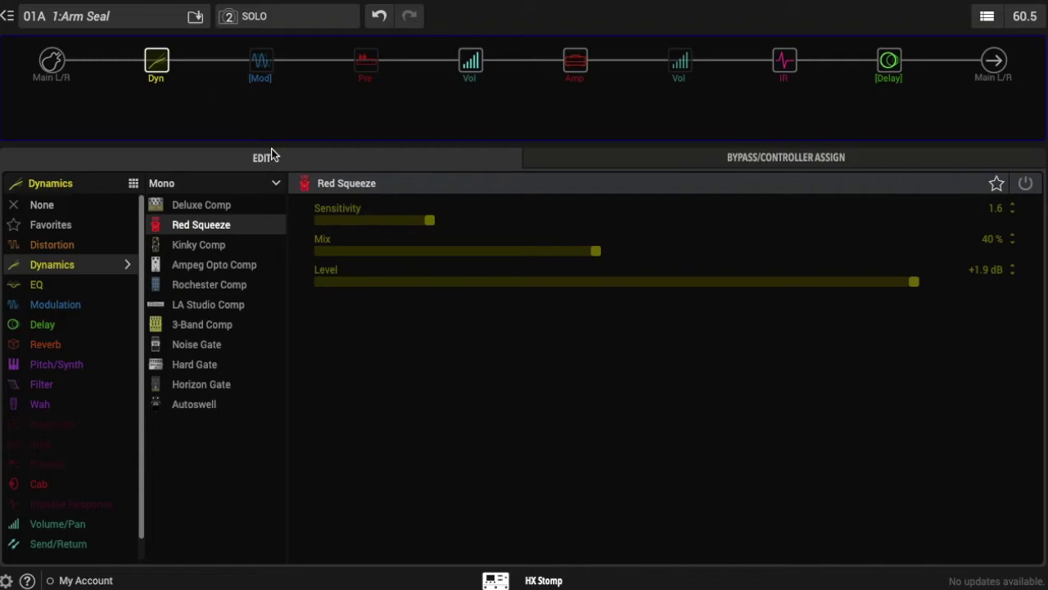
pyautogui.scroll(-1, 56, 279)
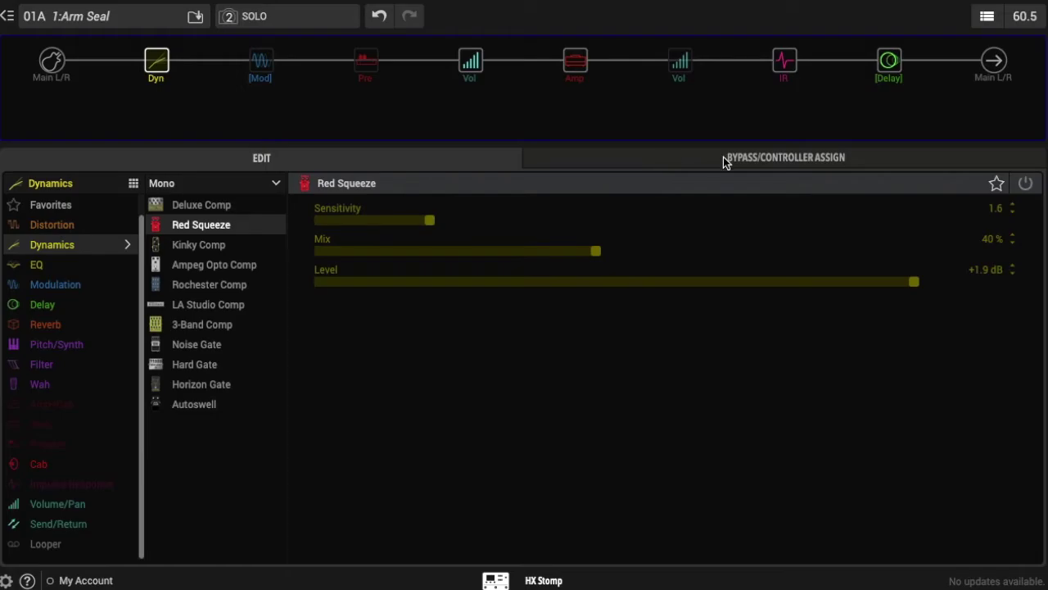
# Step: View the bypass and controller assignments, including the amp block's assignable parameters and its bypass footswitch options, without changing any
pyautogui.click(782, 157)
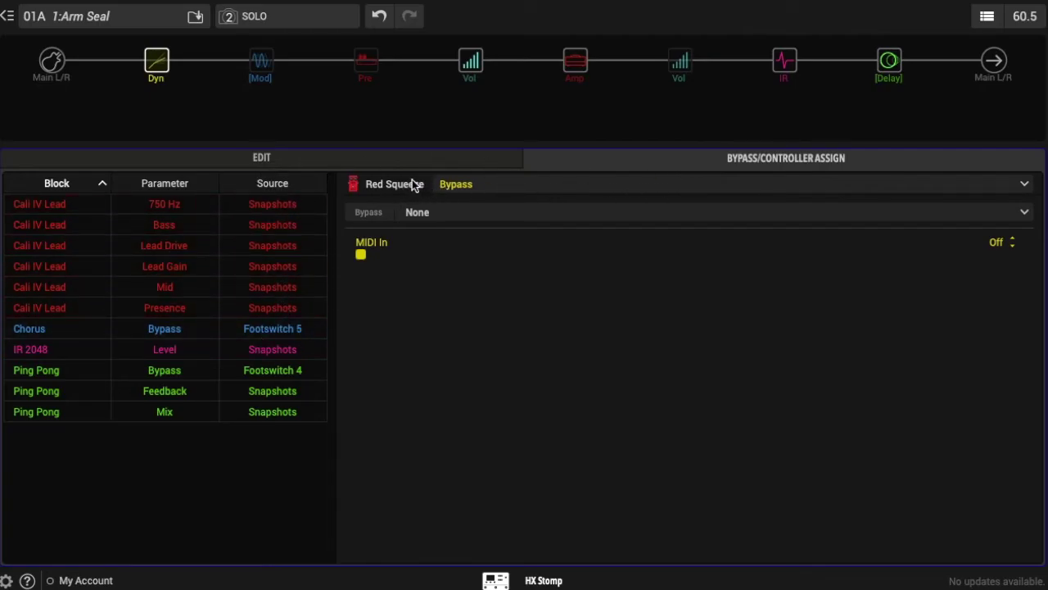
pyautogui.click(574, 69)
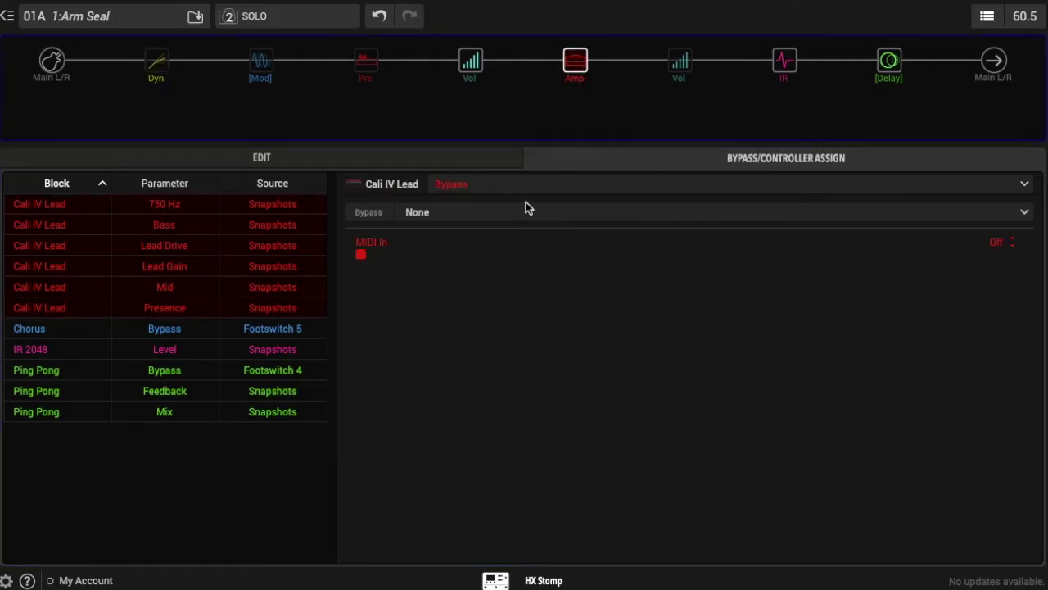
pyautogui.click(1025, 185)
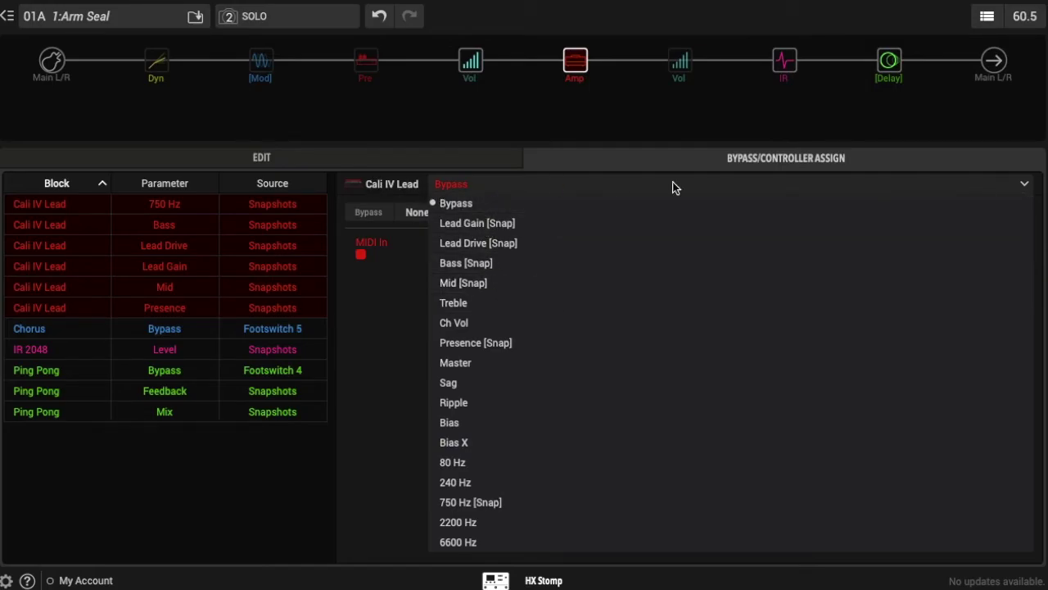
pyautogui.click(1027, 186)
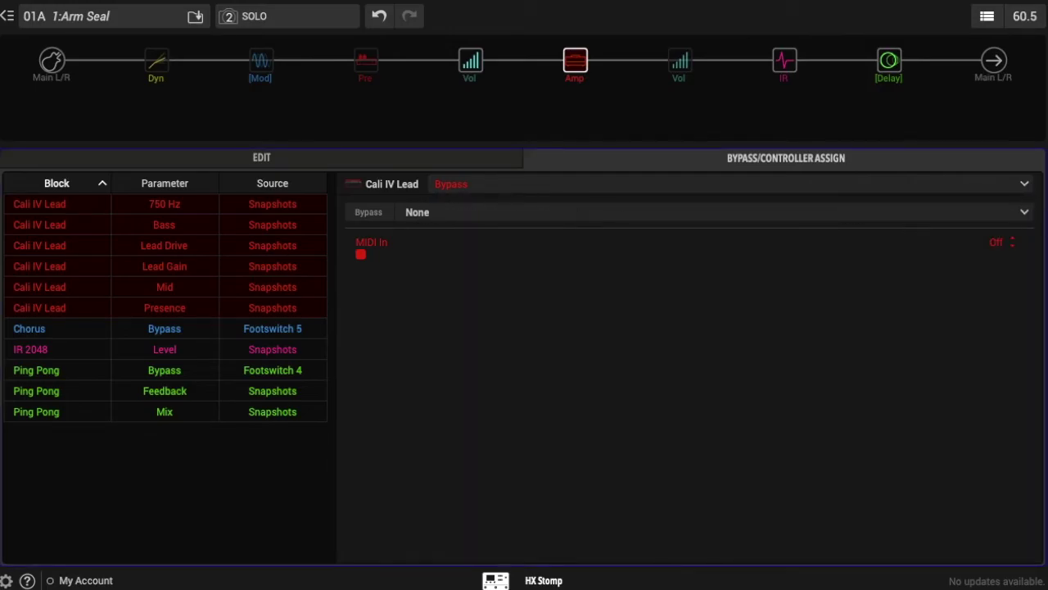
pyautogui.click(989, 212)
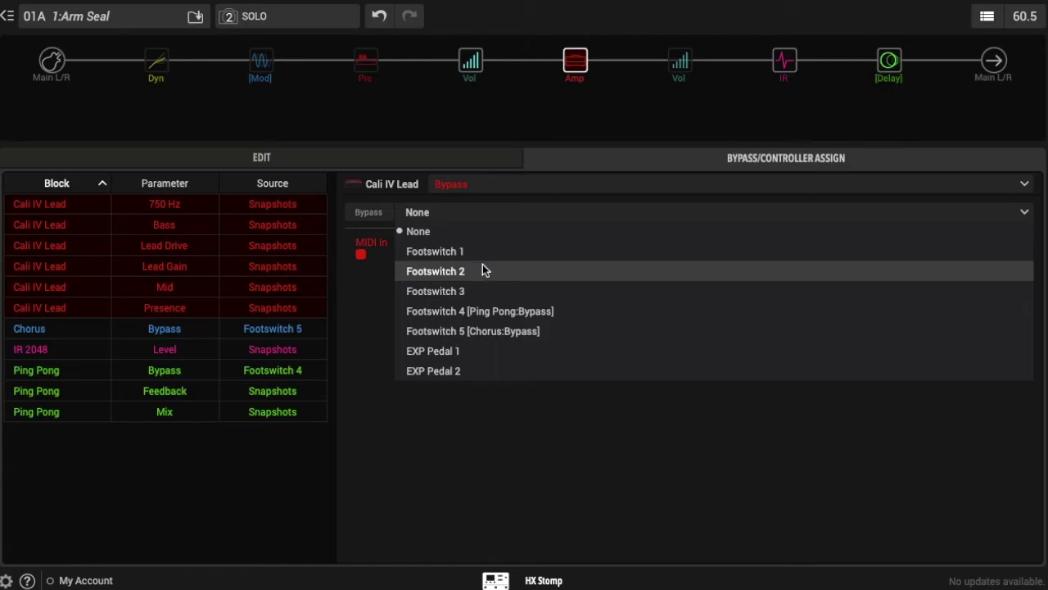
pyautogui.click(383, 211)
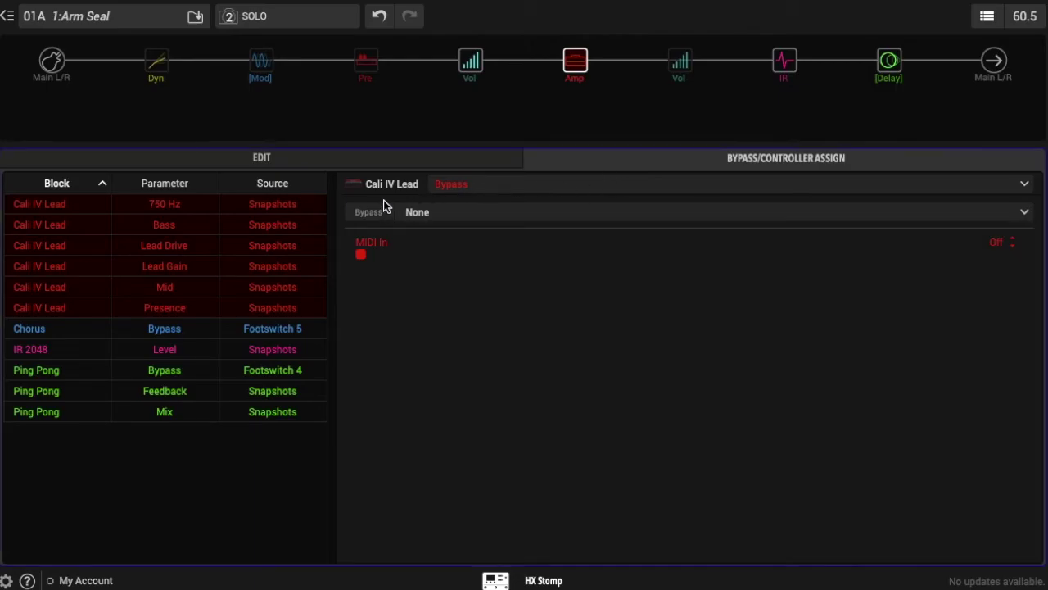
# Step: Try MIDI In CC values such as CC4 for the Cali IV Lead amp's bypass, and return MIDI In to Off
pyautogui.click(368, 256)
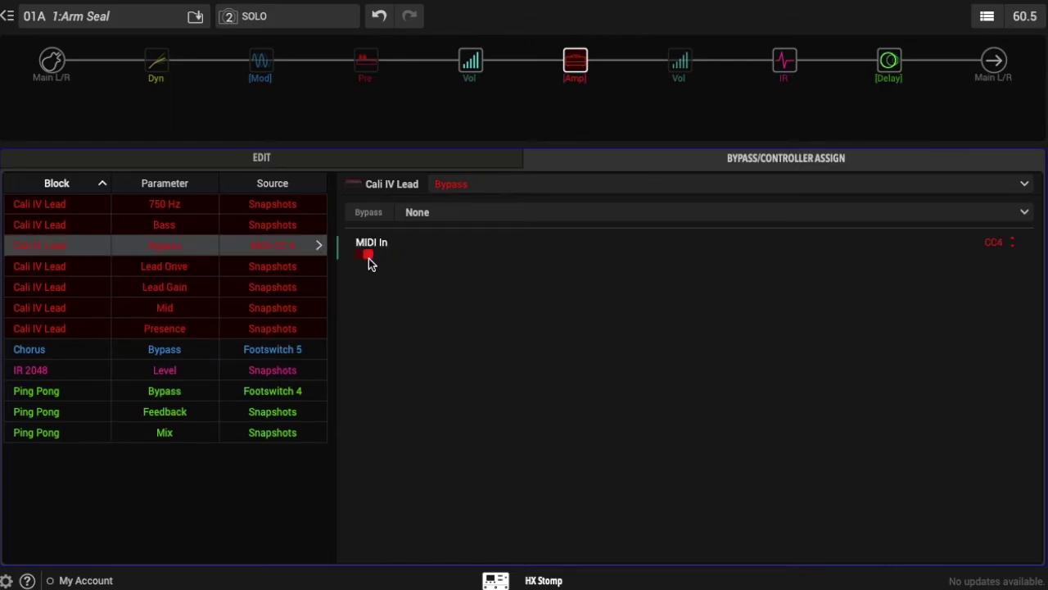
pyautogui.click(368, 257)
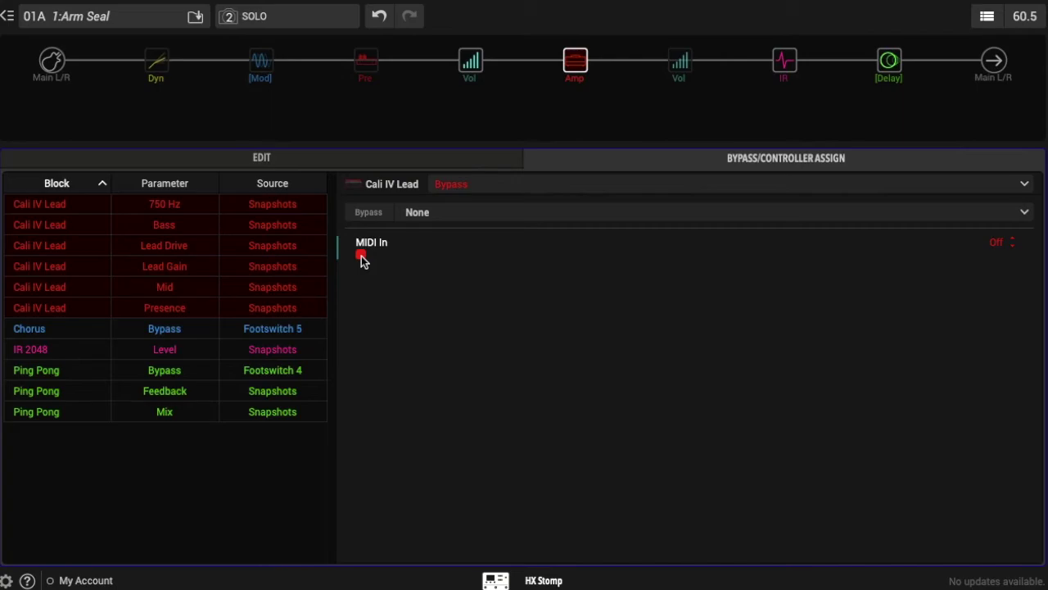
pyautogui.click(373, 256)
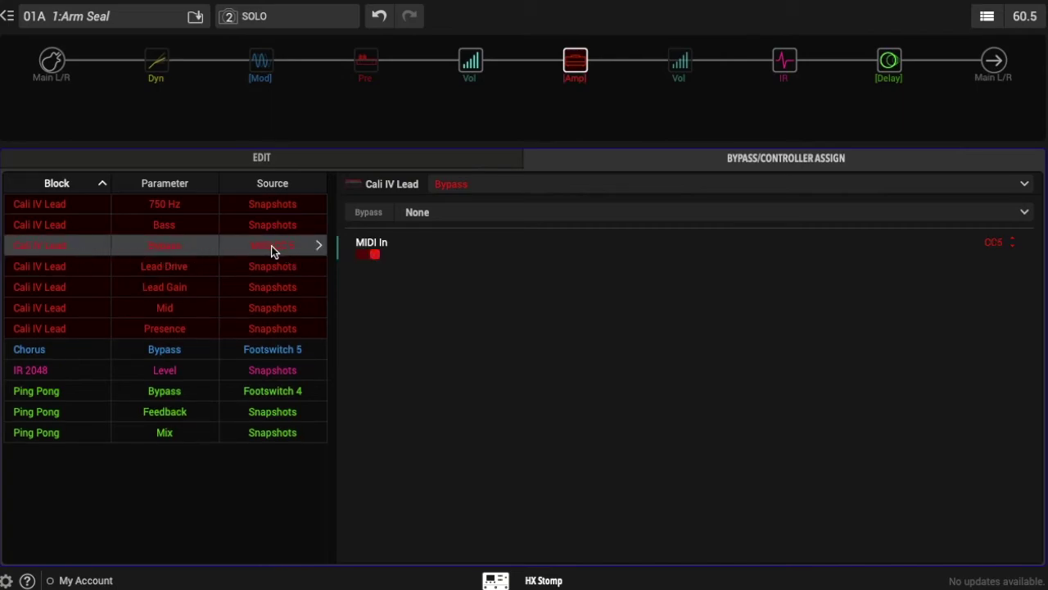
pyautogui.click(364, 256)
pyautogui.click(364, 257)
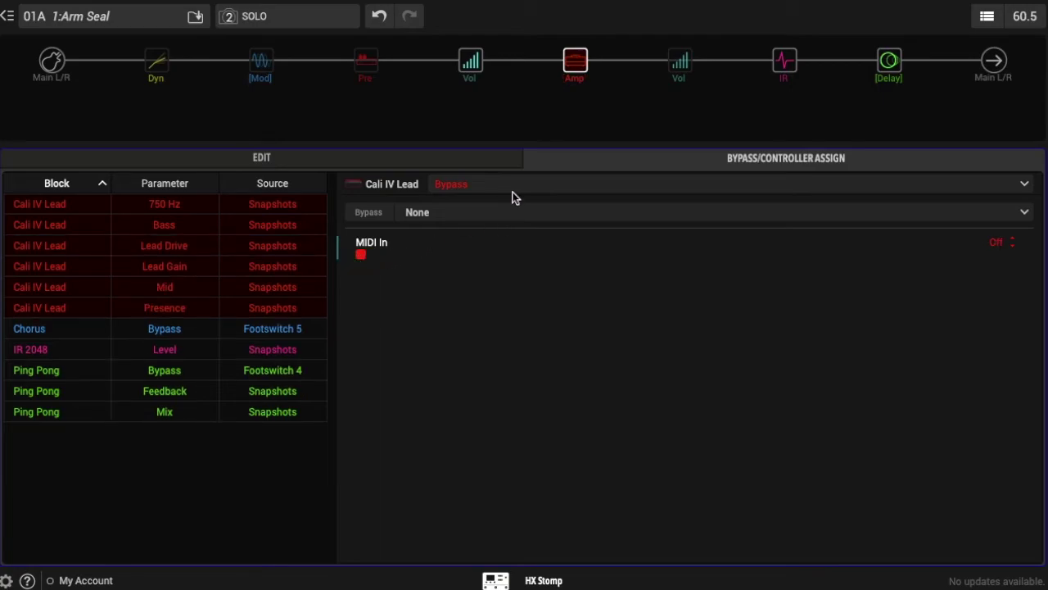
# Step: Return to the amp block's edit view, and check for updates from the preferences
pyautogui.click(426, 158)
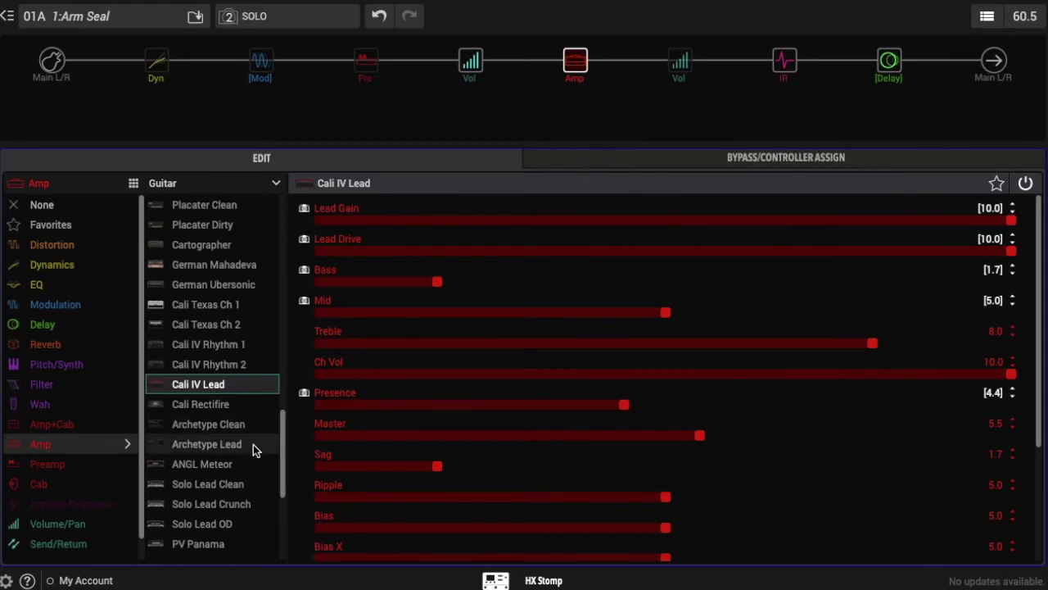
pyautogui.click(496, 580)
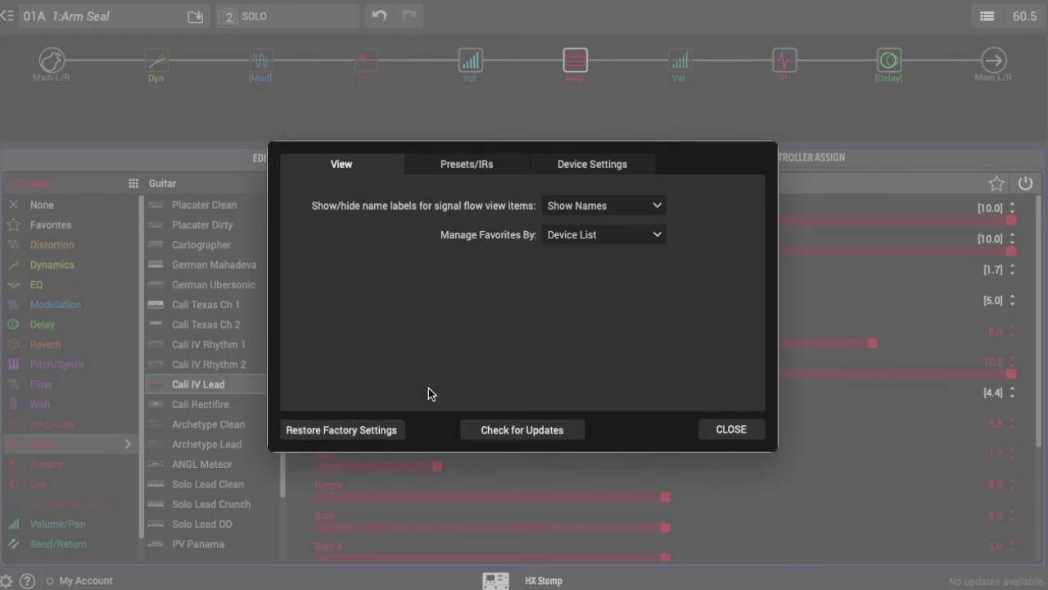
pyautogui.click(552, 433)
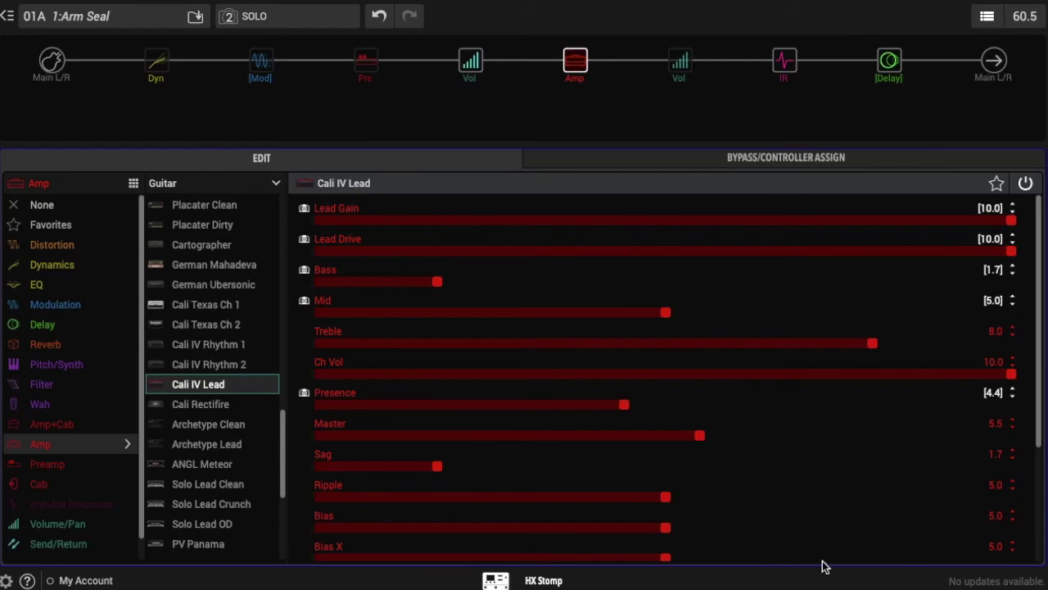
# Step: Review the Presets/IRs and Device Settings preferences, including the FS4 function options, and close the preferences without changes
pyautogui.moveTo(950, 586)
pyautogui.press('super+comma')
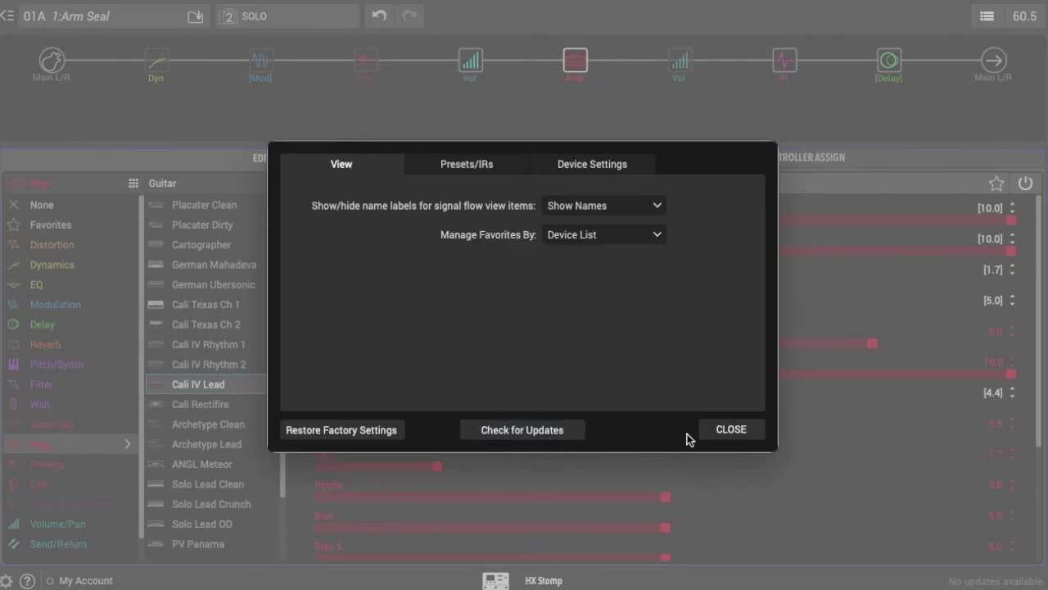
pyautogui.click(446, 168)
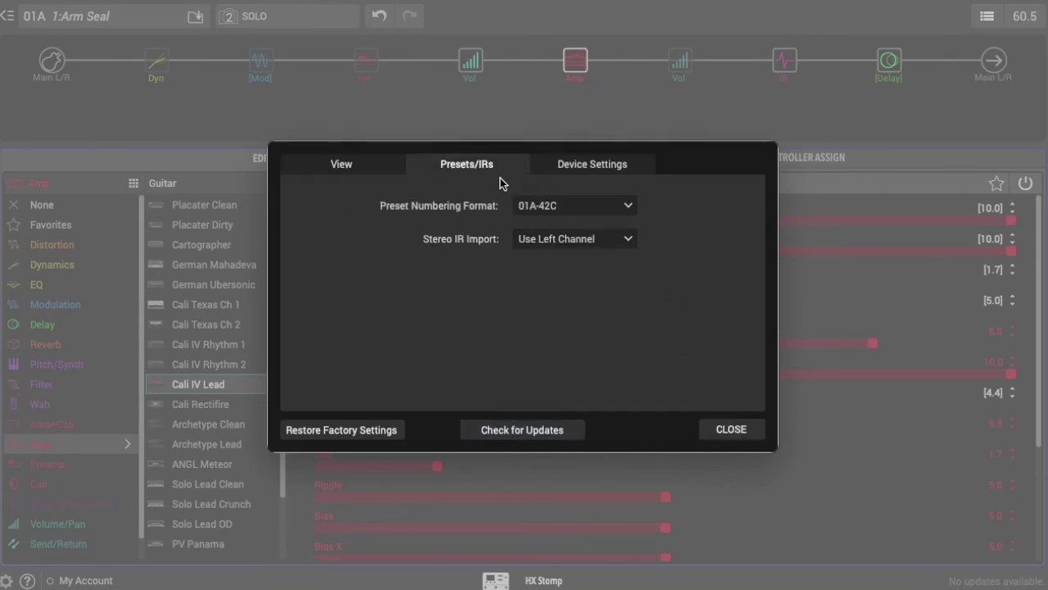
pyautogui.click(579, 171)
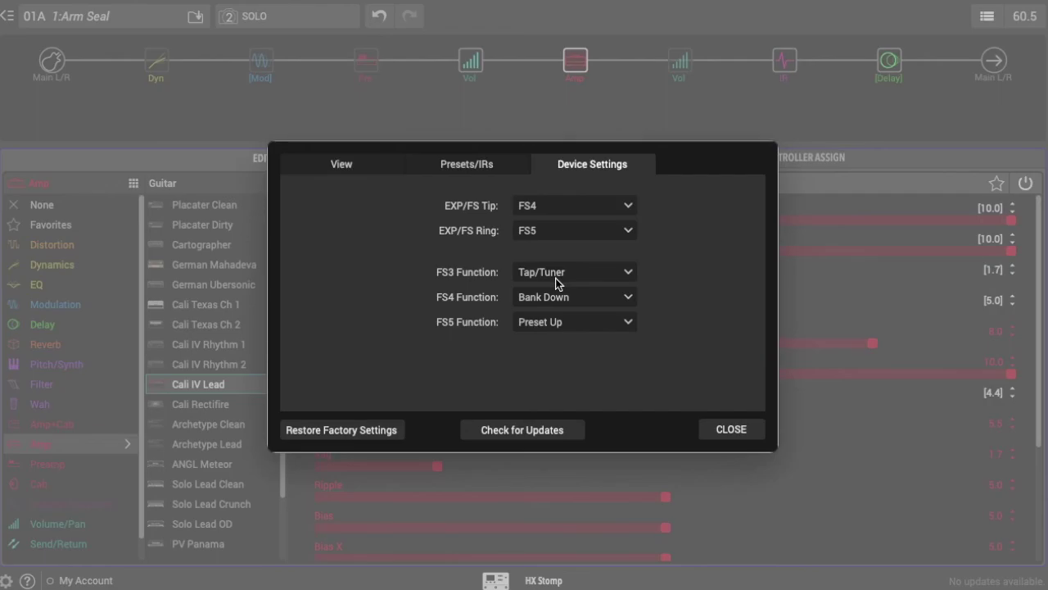
pyautogui.click(612, 299)
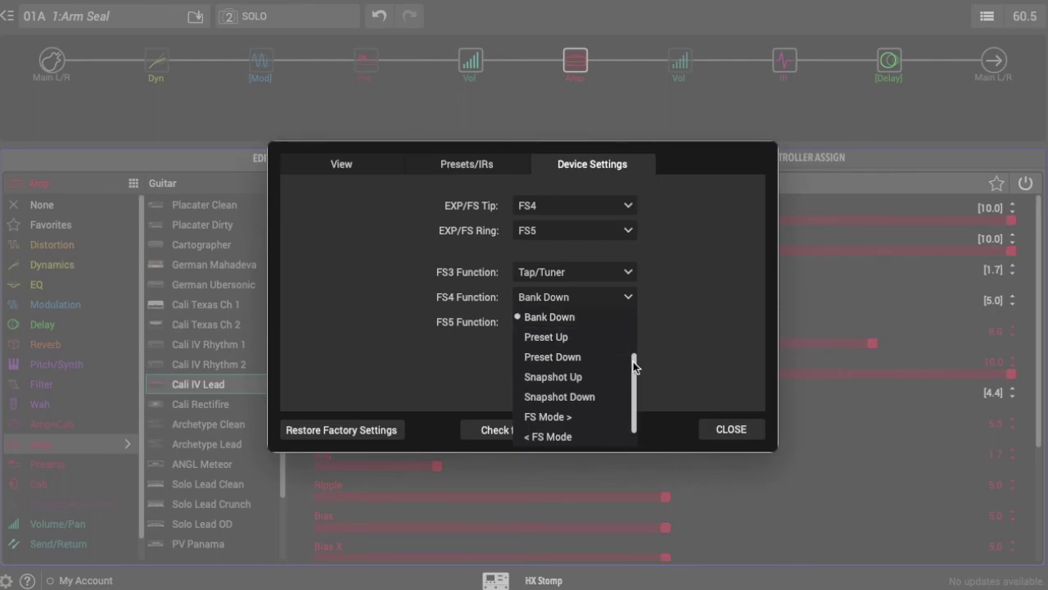
pyautogui.scroll(-1, 633, 361)
pyautogui.moveTo(635, 394); pyautogui.dragTo(636, 333)
pyautogui.click(687, 319)
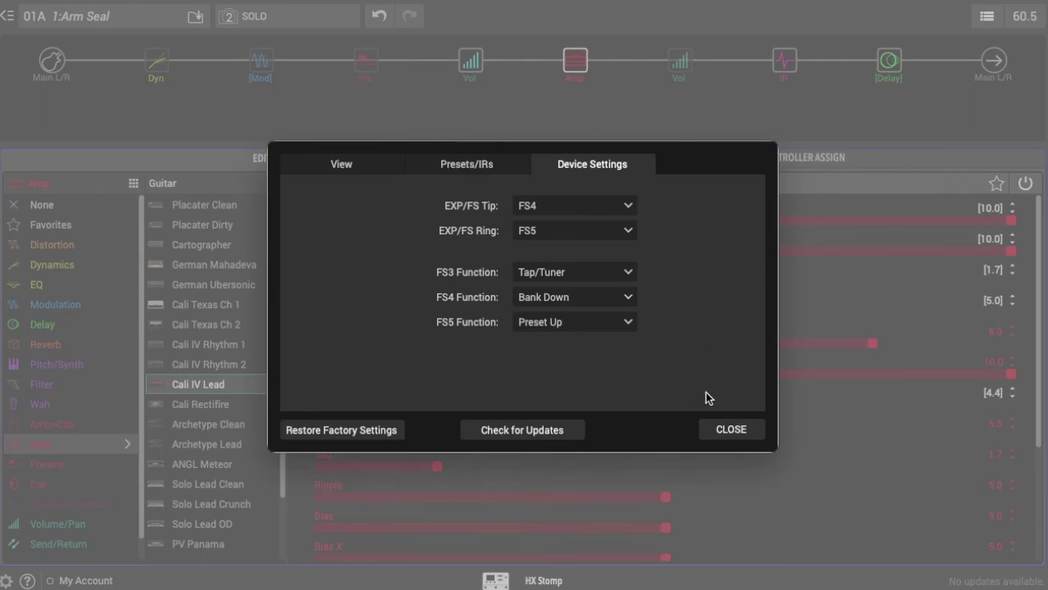
pyautogui.click(733, 430)
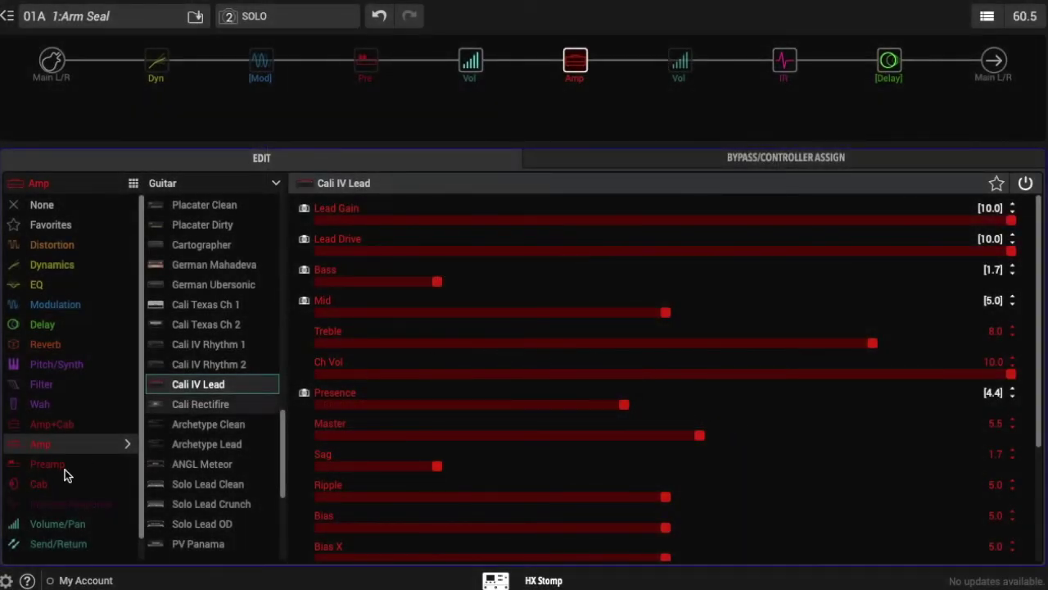